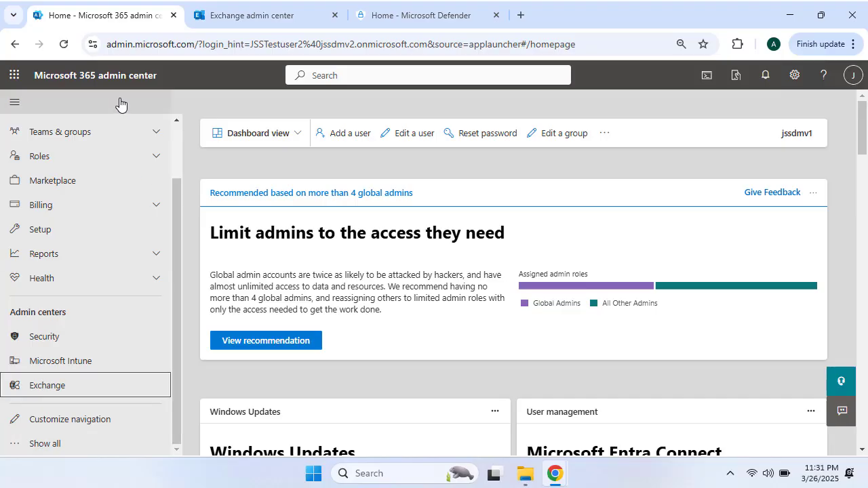
Launch Security from the admin centers list to reach the Defender home page showing Secure Score 38.68%
scroll(68, 153, up, 2)
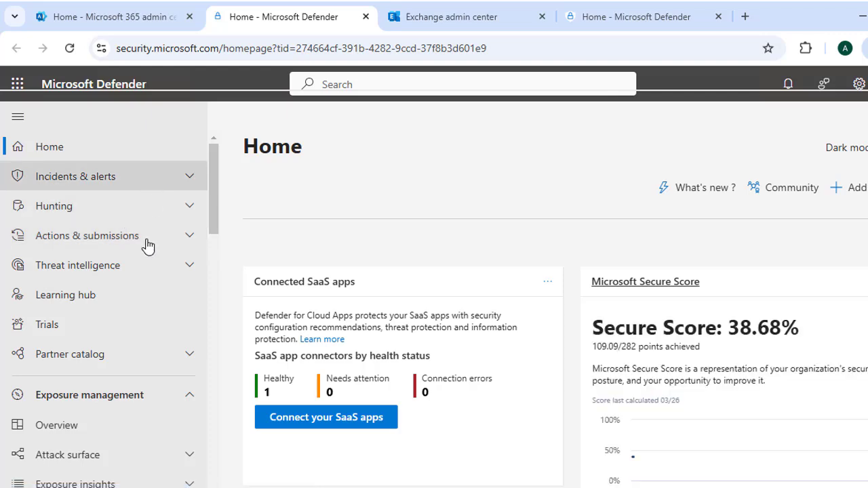
Go to Email & collaboration > Policies & rules in the Defender left navigation
scroll(141, 285, down, 9)
scroll(135, 271, down, 2)
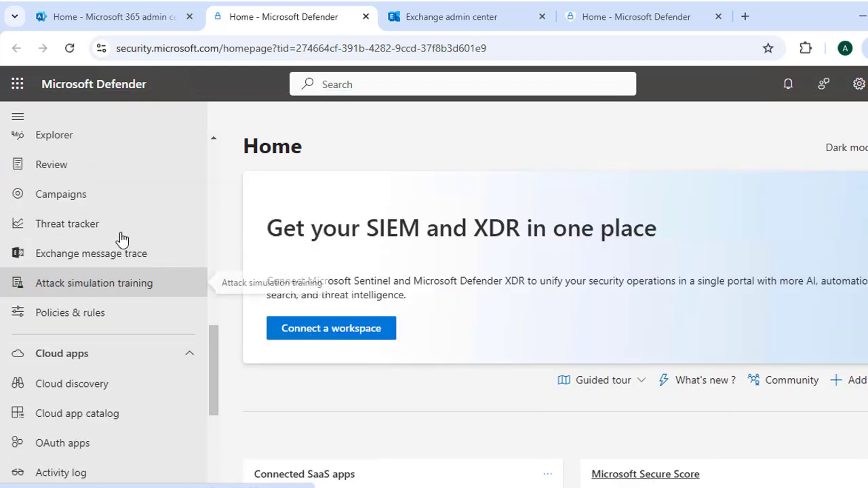
scroll(128, 271, up, 2)
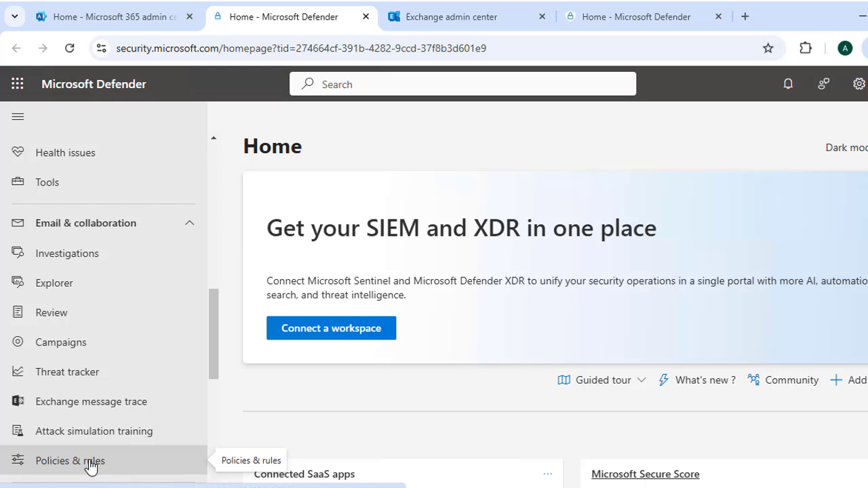
click(90, 464)
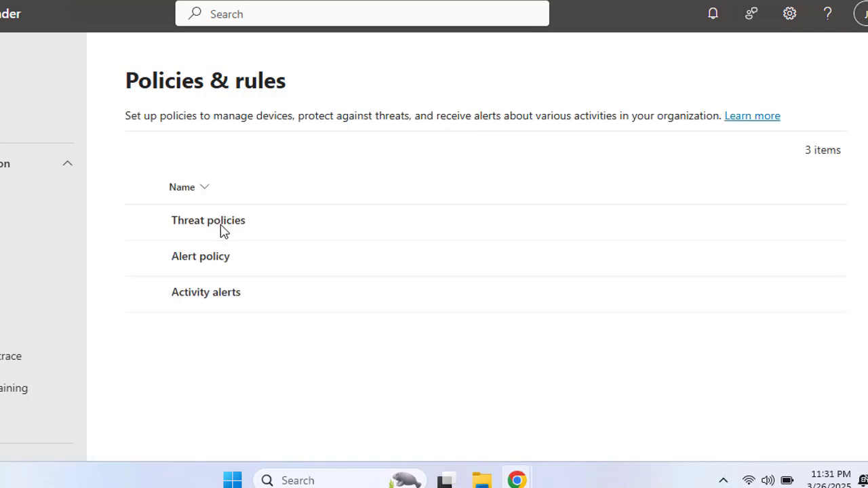
Open Threat policies and browse the list to the Anti-spam entry under Policies
click(217, 230)
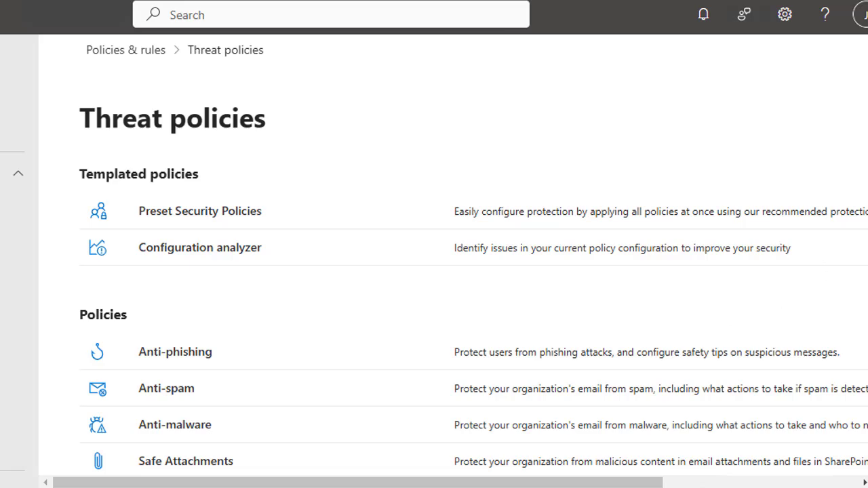
scroll(453, 255, down, 5)
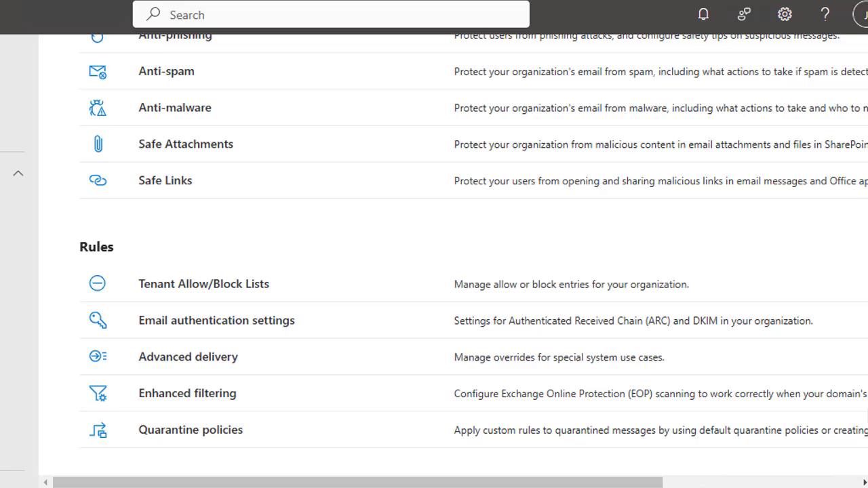
scroll(453, 255, up, 3)
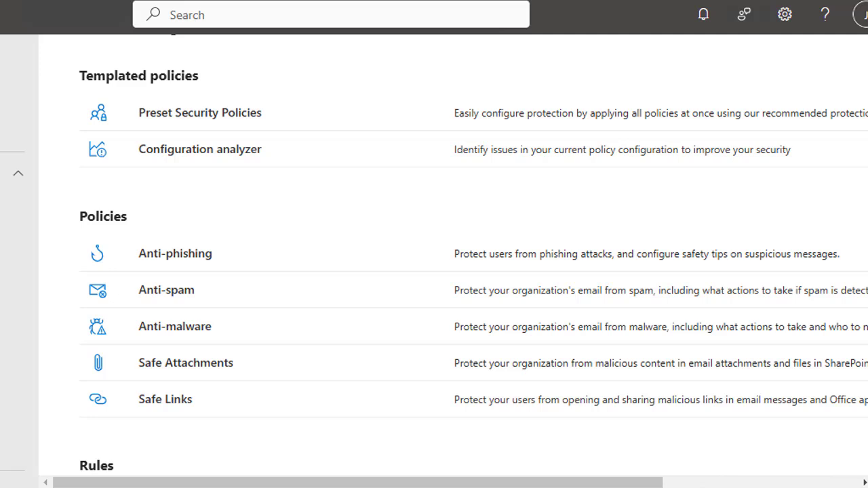
scroll(453, 255, up, 1)
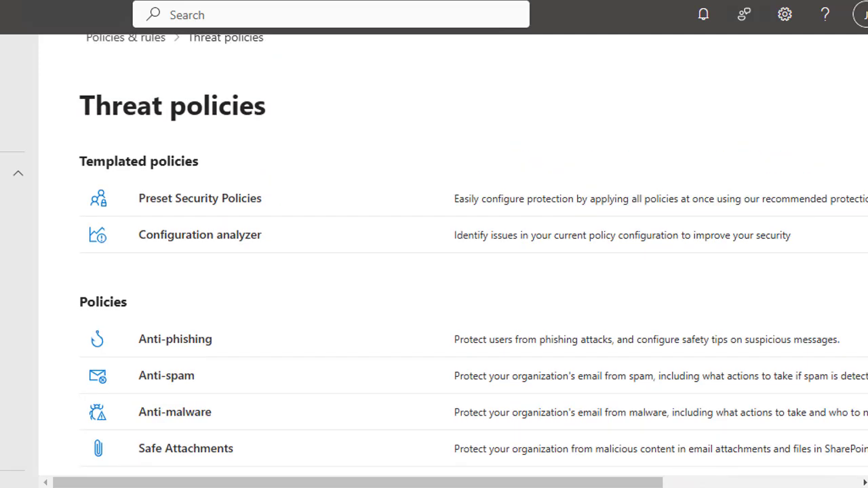
scroll(864, 217, down, 1)
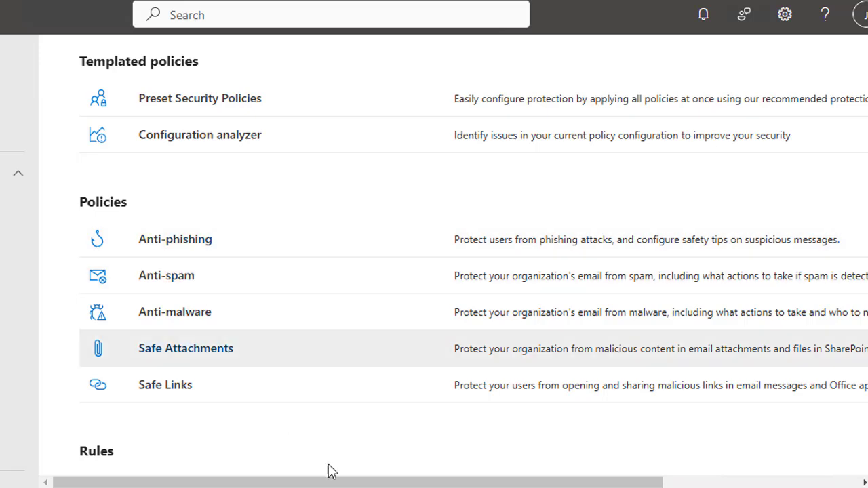
drag(339, 481, 380, 484)
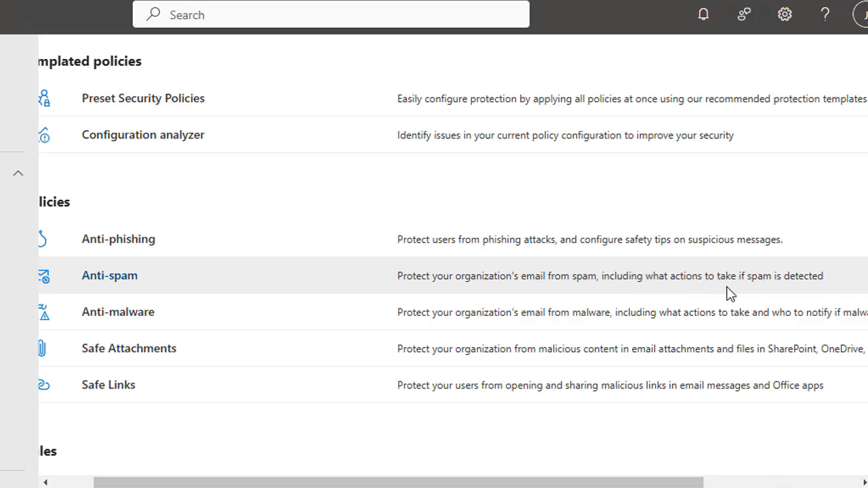
drag(295, 484, 254, 484)
Open the Anti-spam policies list and widen the Name column to show the full policy names
click(168, 275)
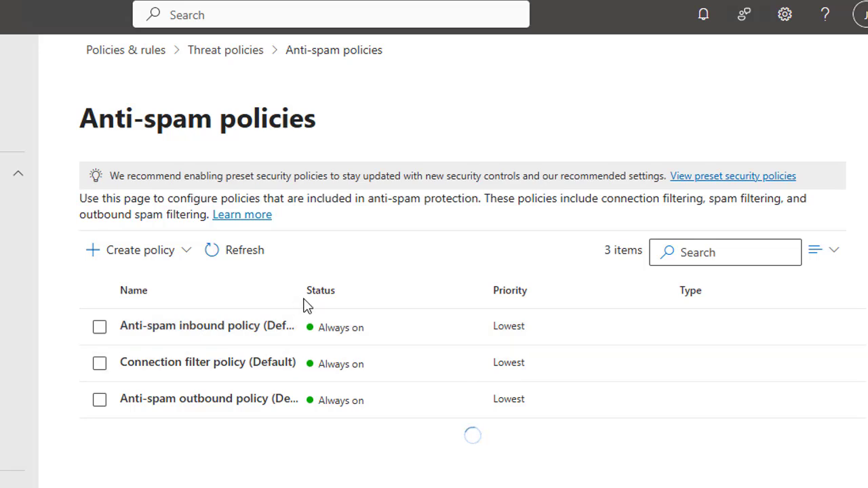
drag(302, 291, 381, 290)
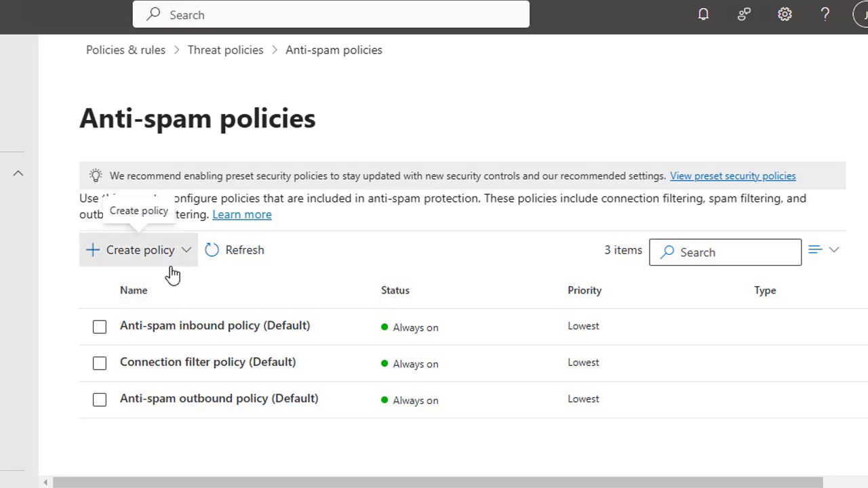
Create an inbound anti-spam policy named JSSATS and continue to Users, groups, and domains
click(169, 261)
click(139, 286)
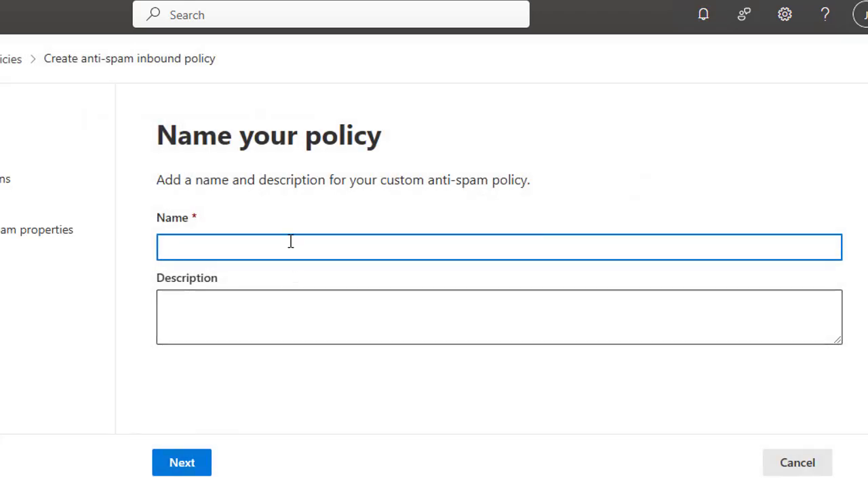
text(JS)
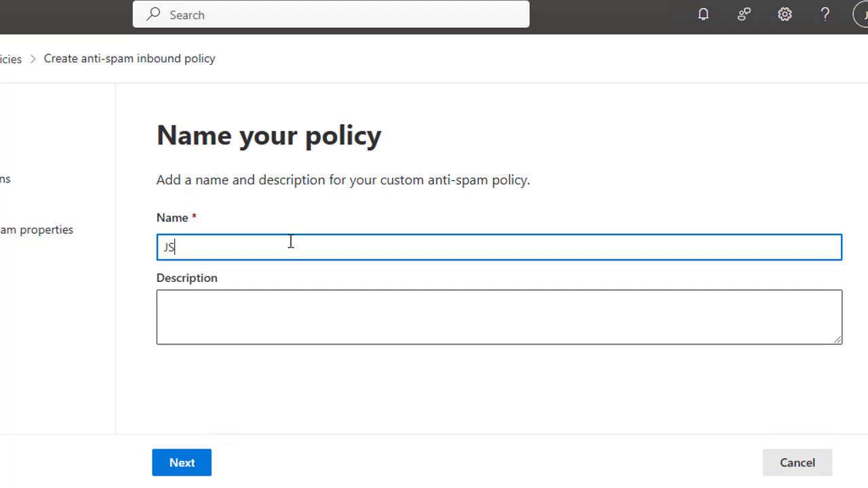
text(SATS)
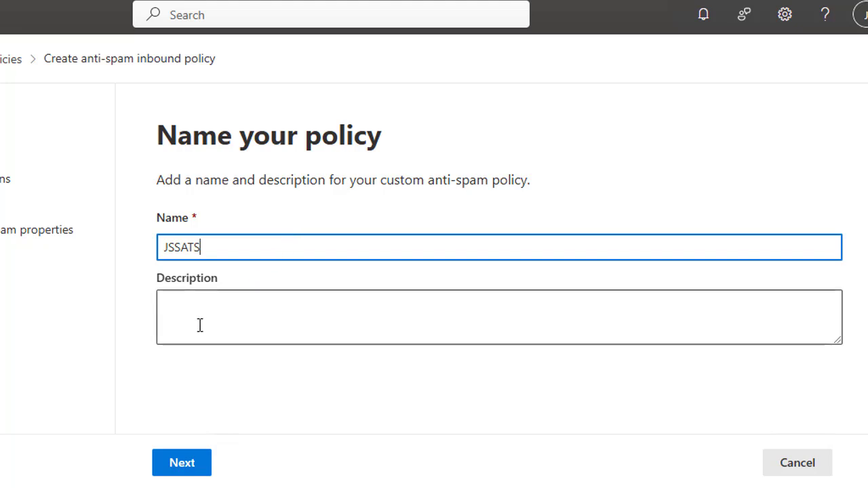
click(180, 464)
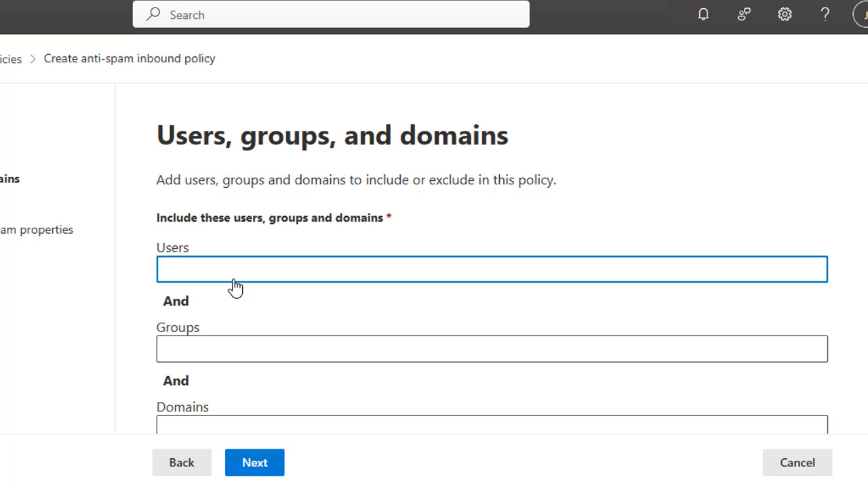
Search the Users box and add the test user account from Suggested contacts to the include list
text(a)
key(BackSpace)
text(js)
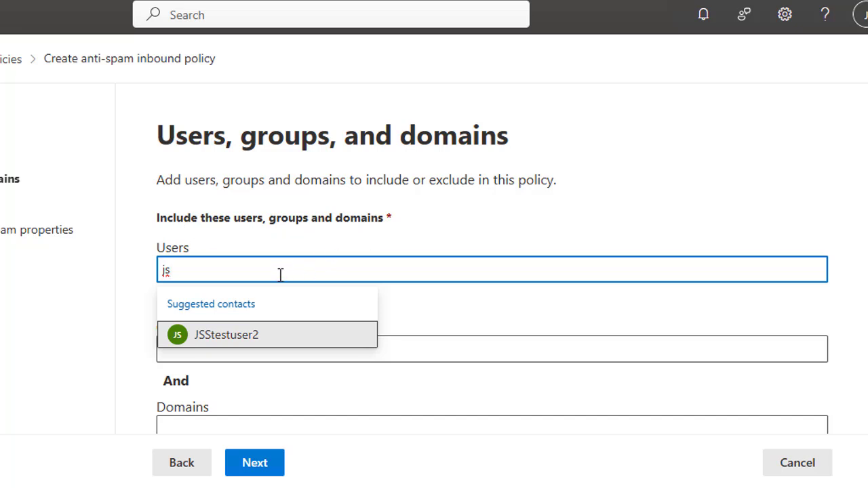
key(BackSpace)
key(BackSpace)
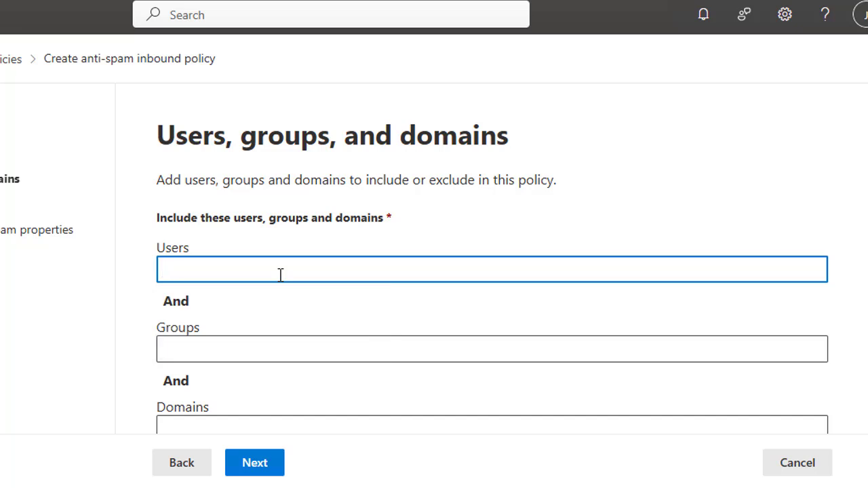
text(b)
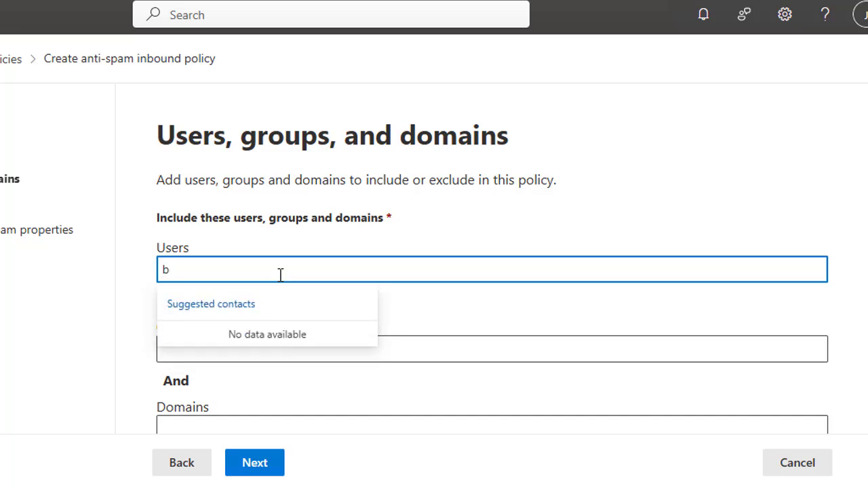
text(22)
key(BackSpace)
text(p)
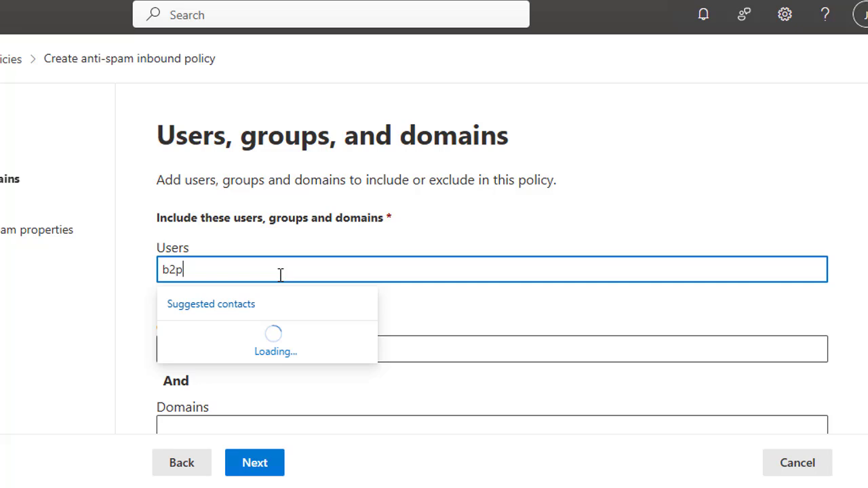
key(BackSpace)
key(BackSpace)
key(BackSpace)
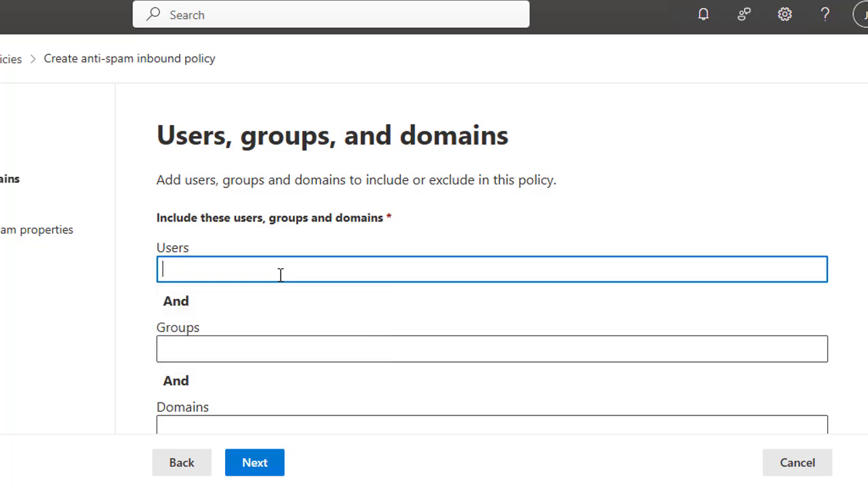
text(jss)
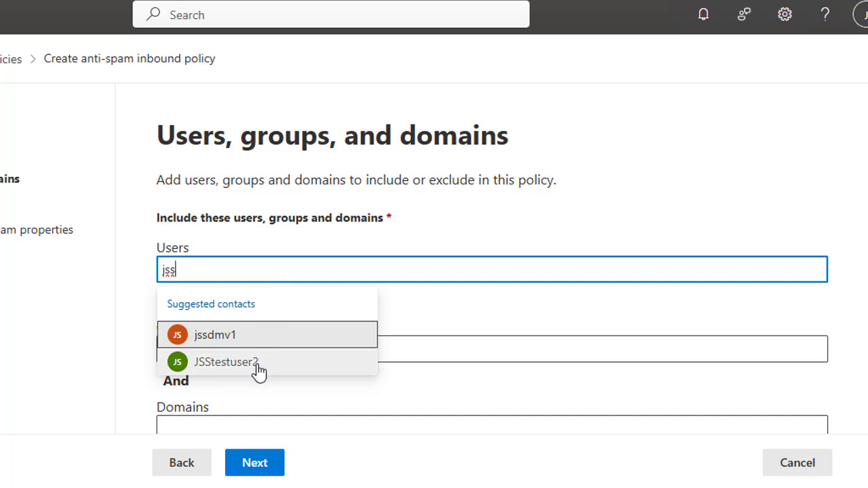
click(247, 371)
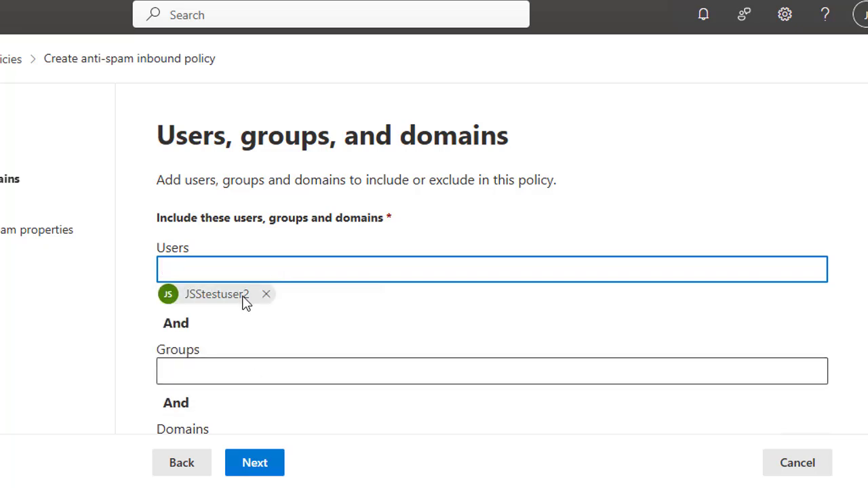
scroll(284, 327, down, 2)
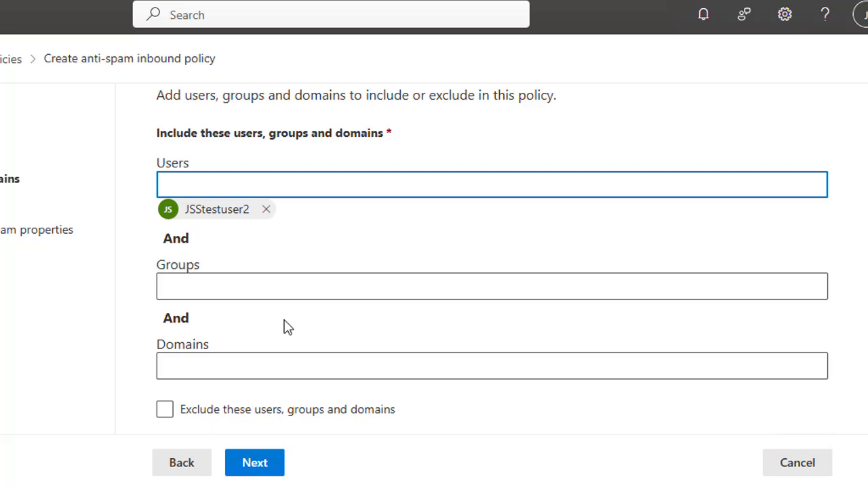
Try several group searches, then clear them so the Groups condition stays empty
click(191, 289)
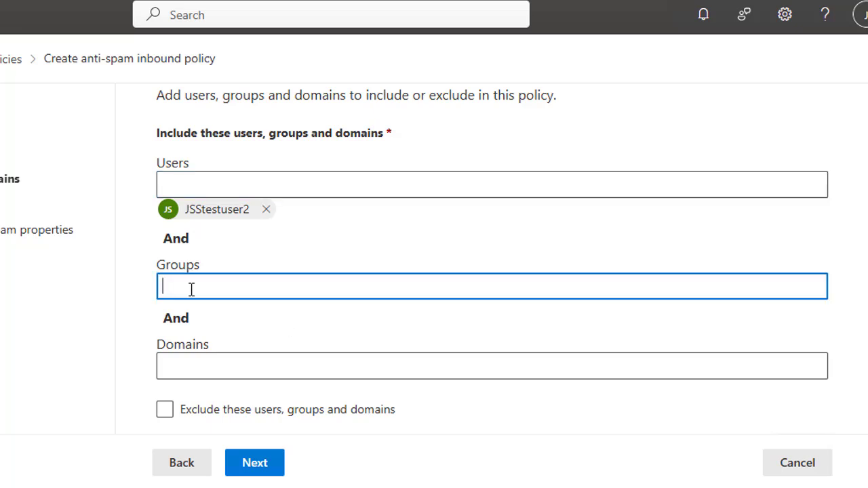
text(a)
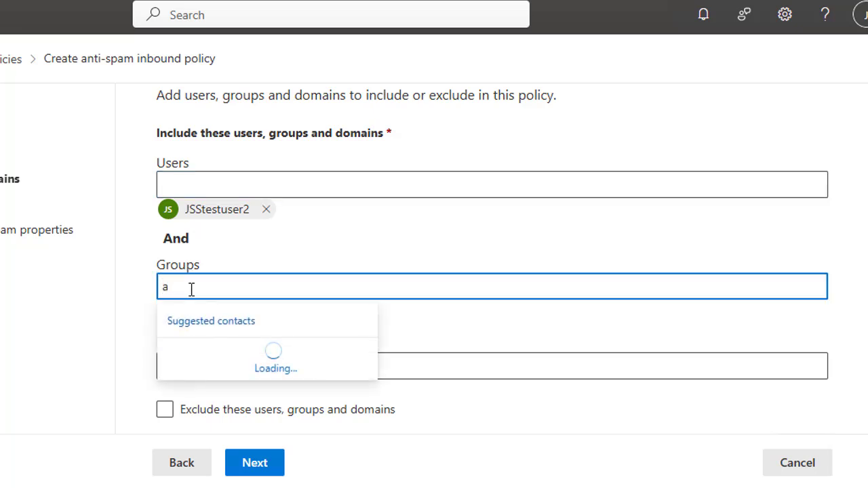
key(BackSpace)
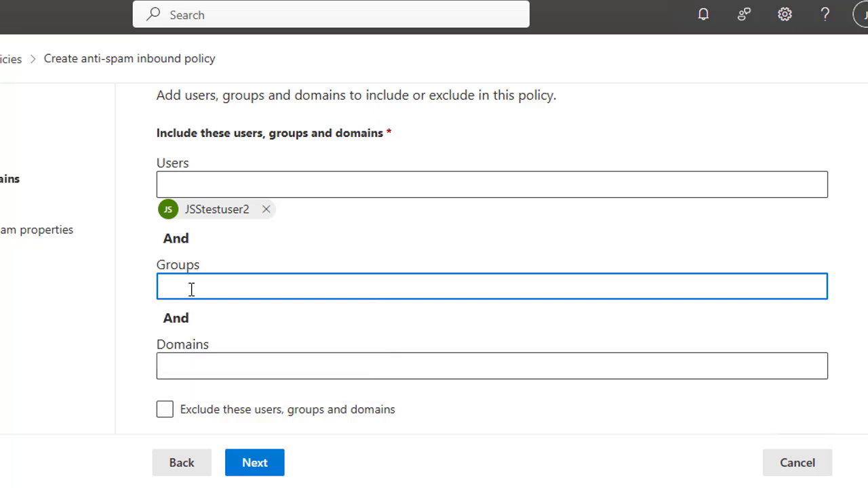
text(w)
key(BackSpace)
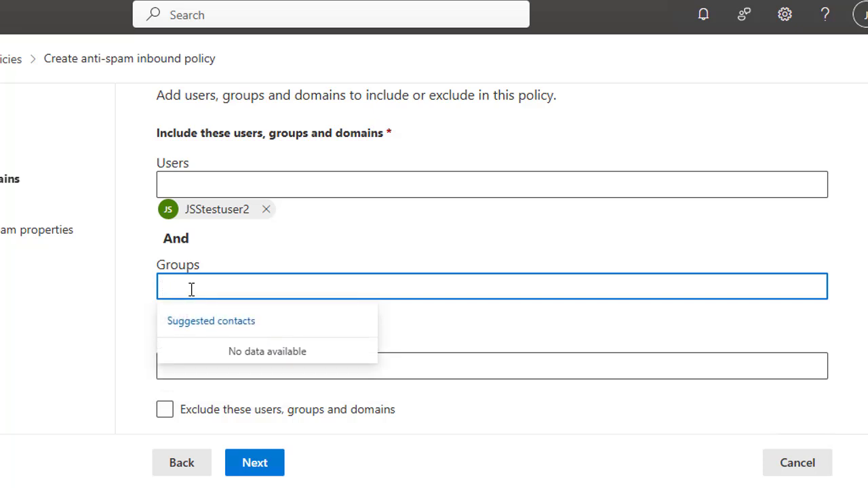
text(p)
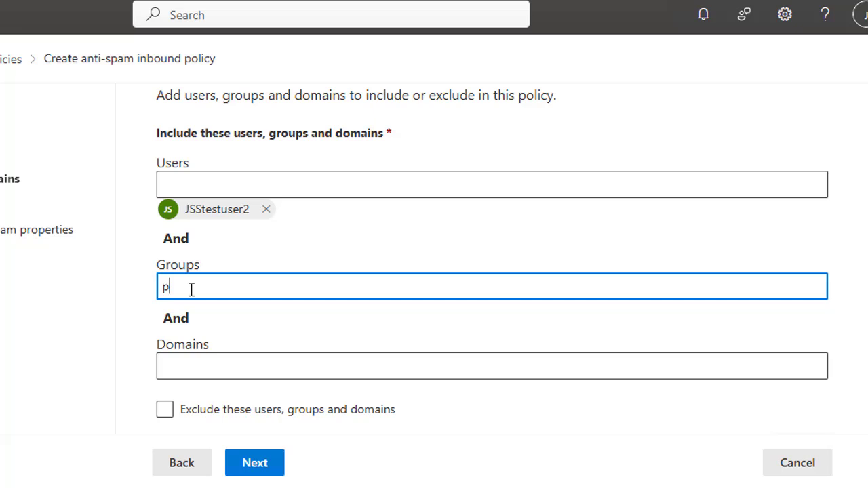
key(BackSpace)
text(jss)
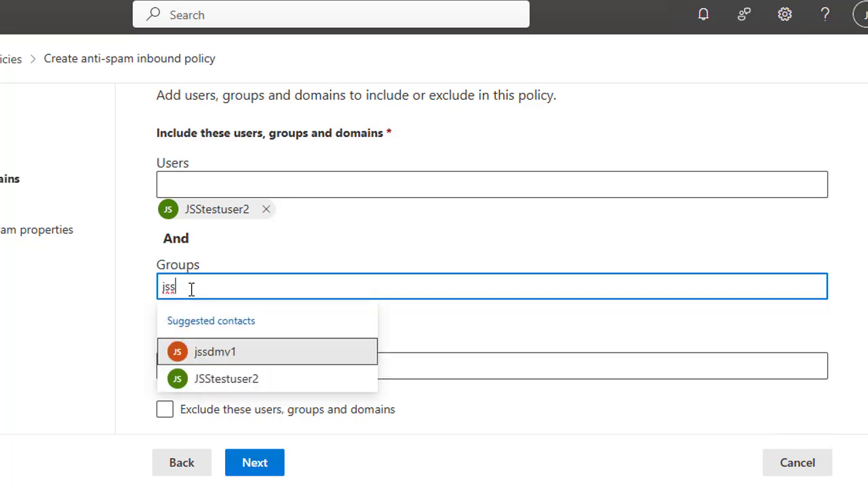
key(BackSpace)
key(BackSpace)
key(BackSpace)
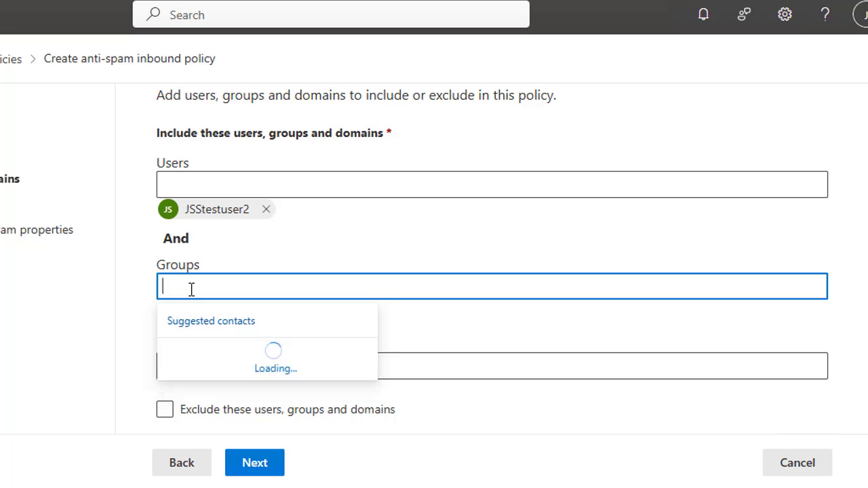
Add b2pservice.com to the policy's included domains by searching 'b2'
click(396, 363)
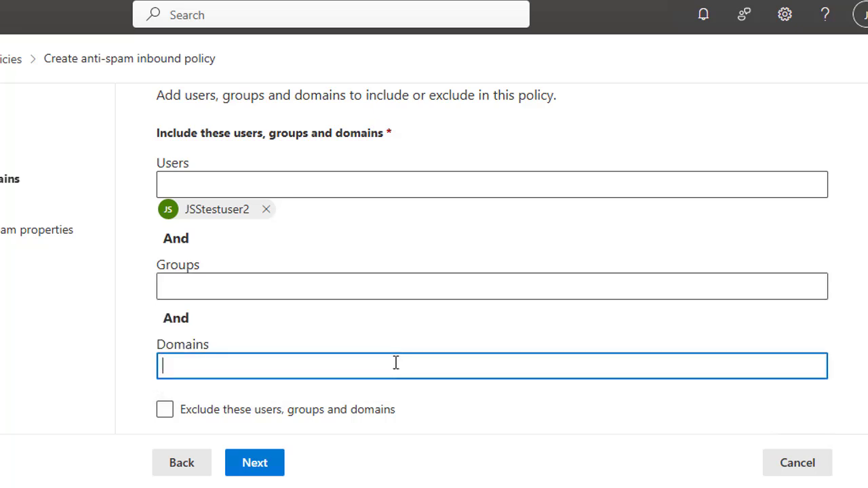
text(b2)
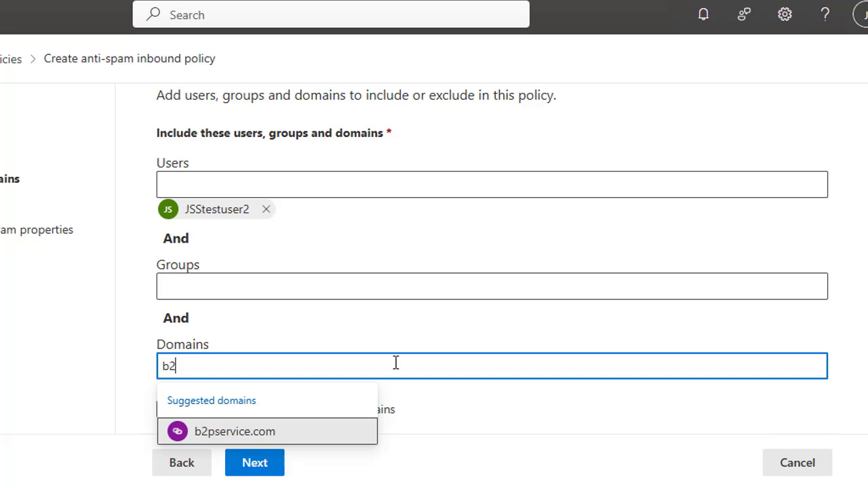
click(271, 432)
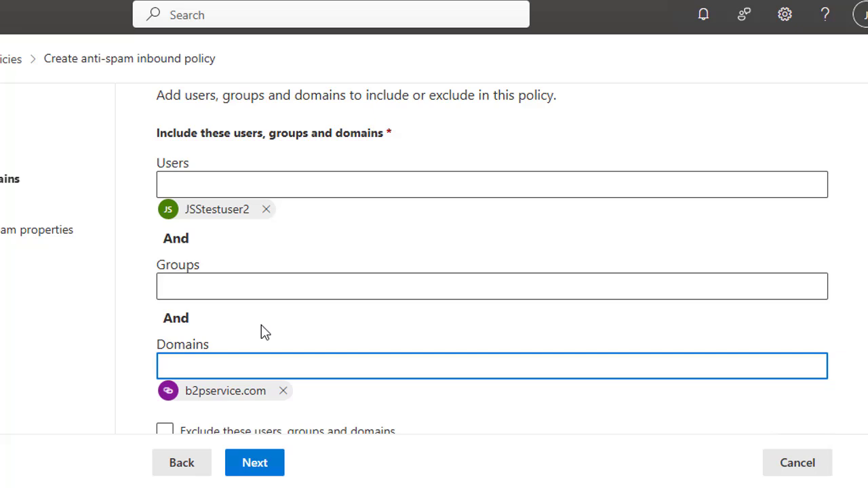
scroll(265, 333, down, 1)
click(434, 281)
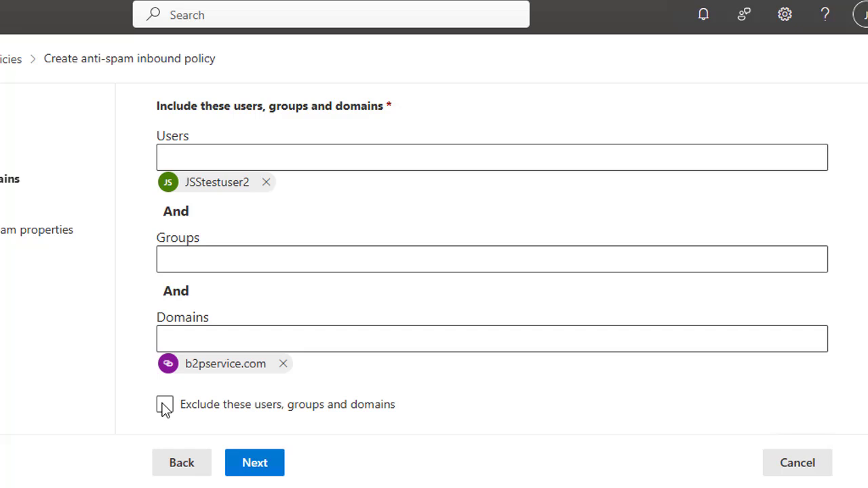
Advance to the bulk email step and keep the Bulk email threshold at its default of 7
click(261, 467)
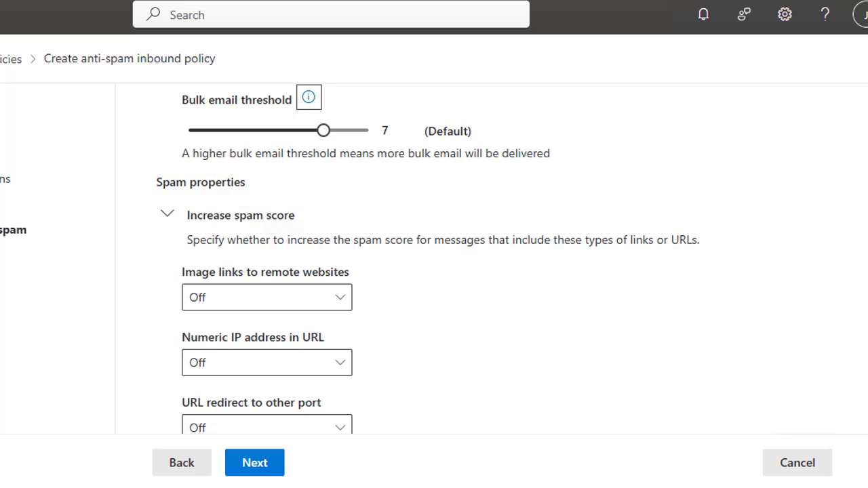
scroll(492, 258, down, 3)
scroll(427, 258, up, 5)
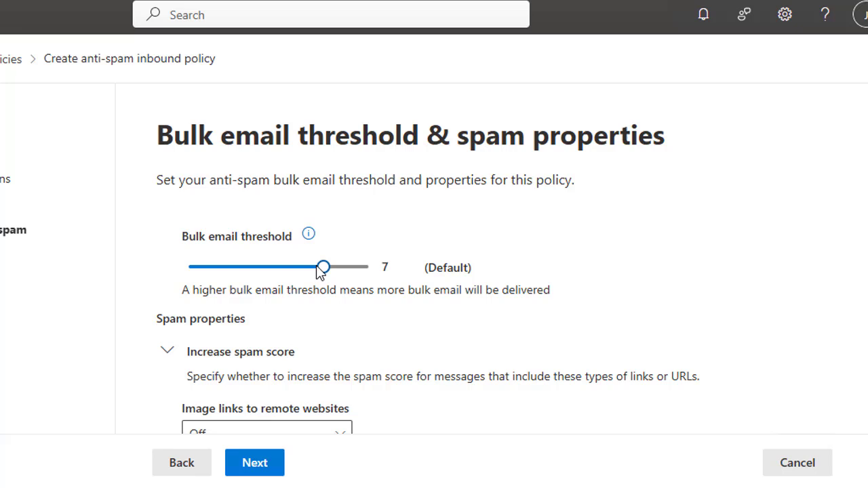
drag(321, 272, 324, 277)
scroll(448, 251, down, 1)
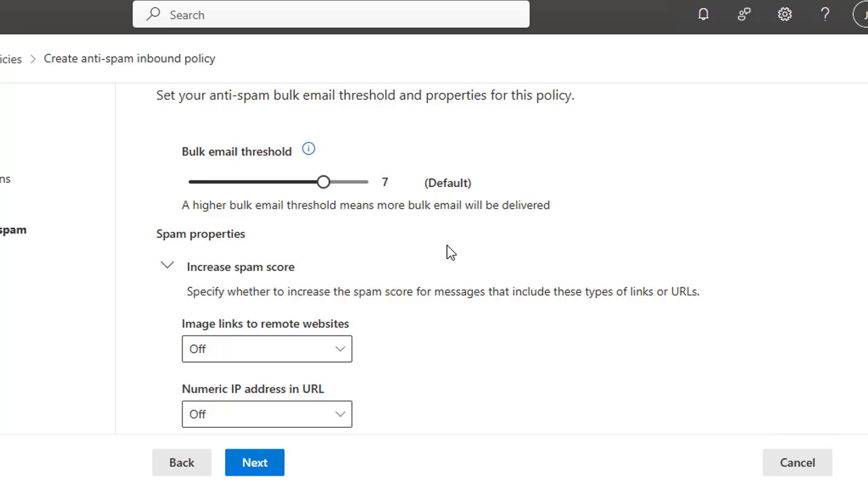
scroll(271, 248, down, 1)
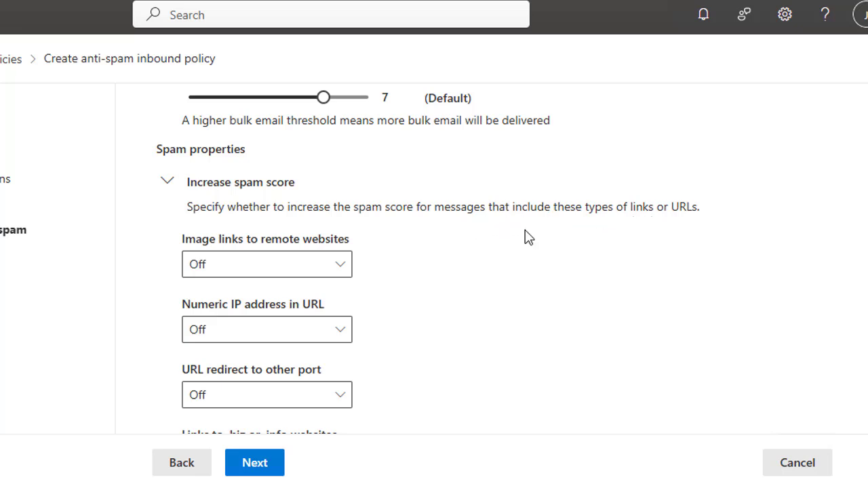
Set Image links to remote websites to On, leaving Numeric IP address in URL Off
click(308, 268)
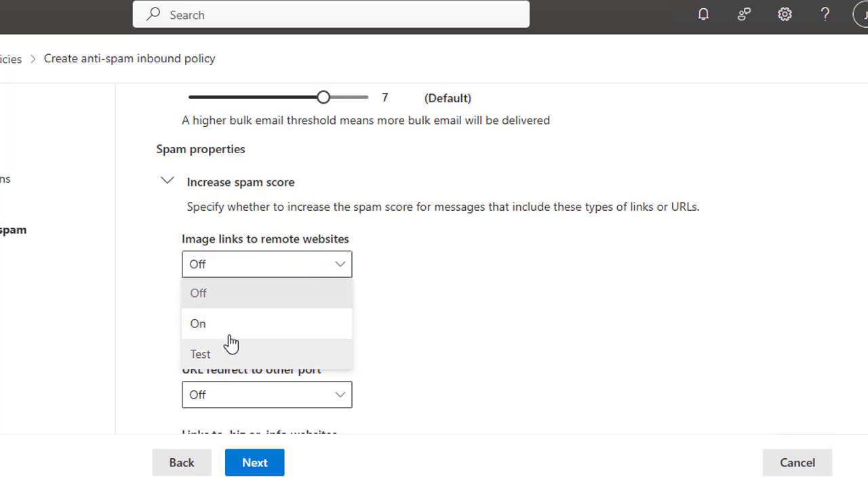
click(221, 305)
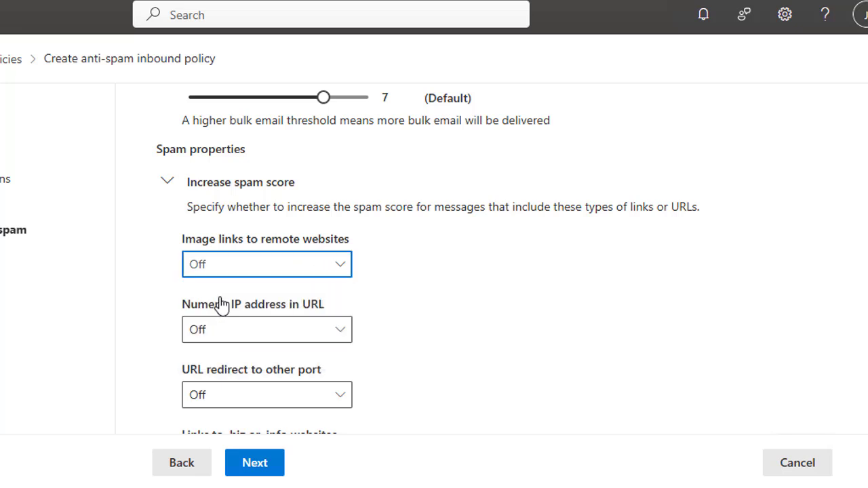
click(319, 266)
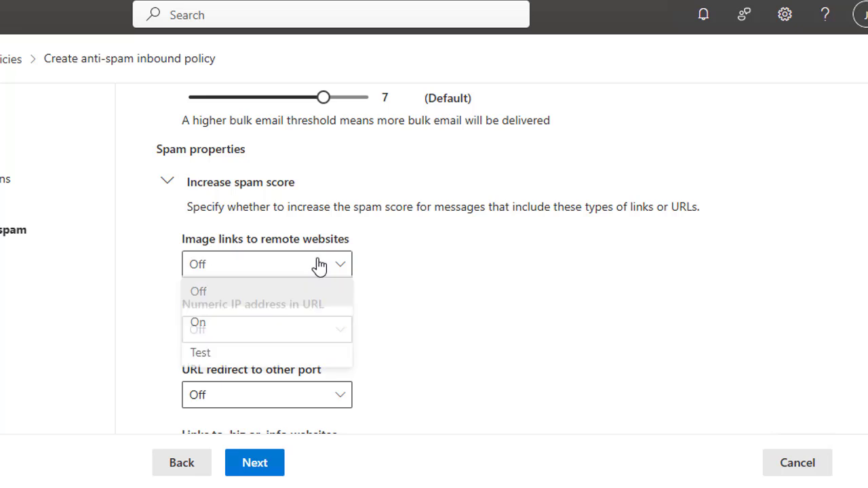
click(229, 329)
scroll(243, 278, down, 1)
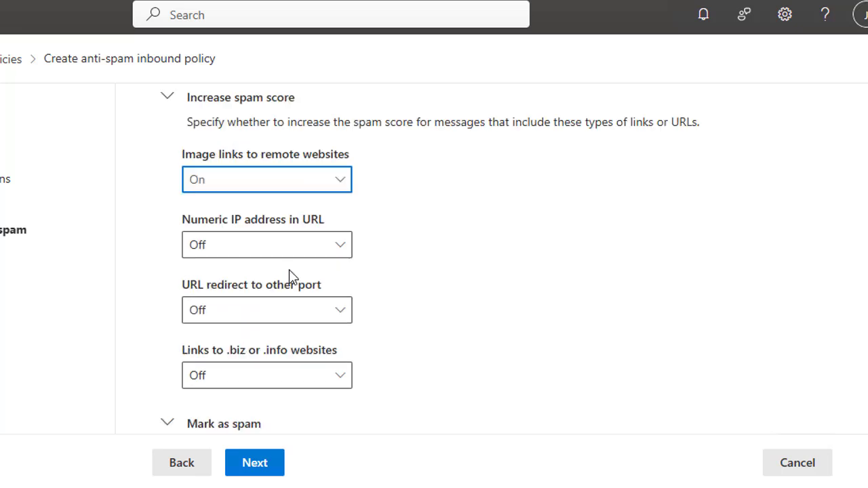
click(330, 249)
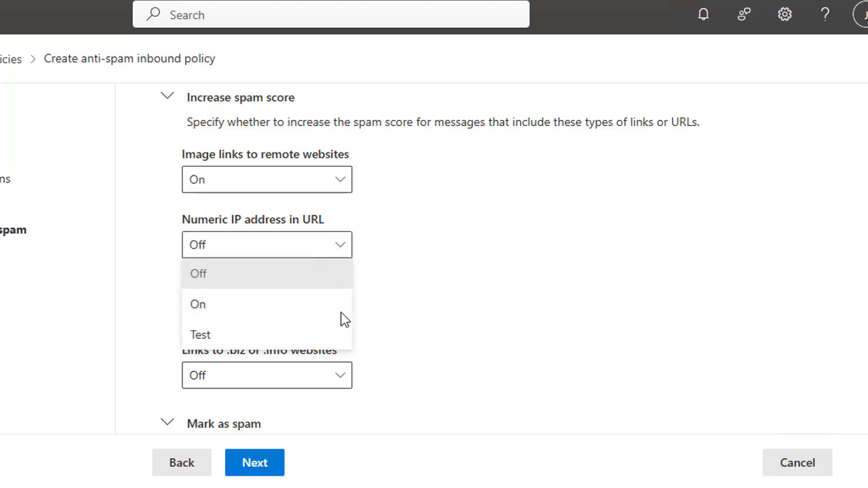
click(427, 306)
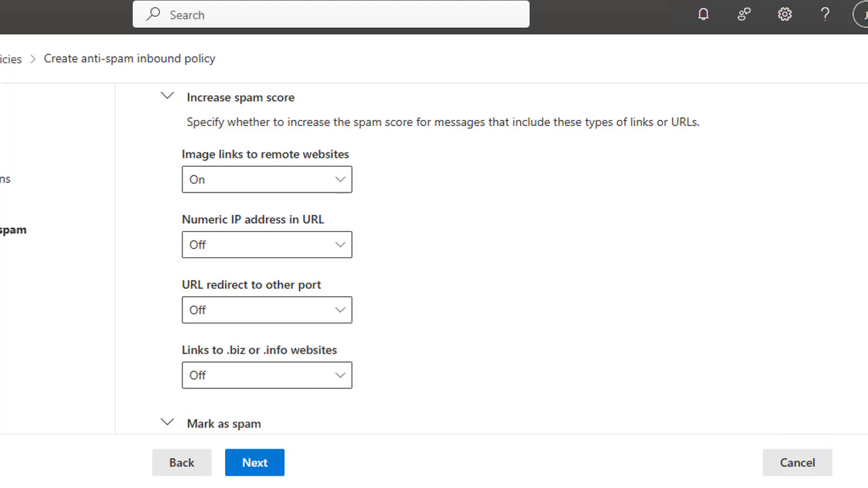
scroll(365, 258, down, 3)
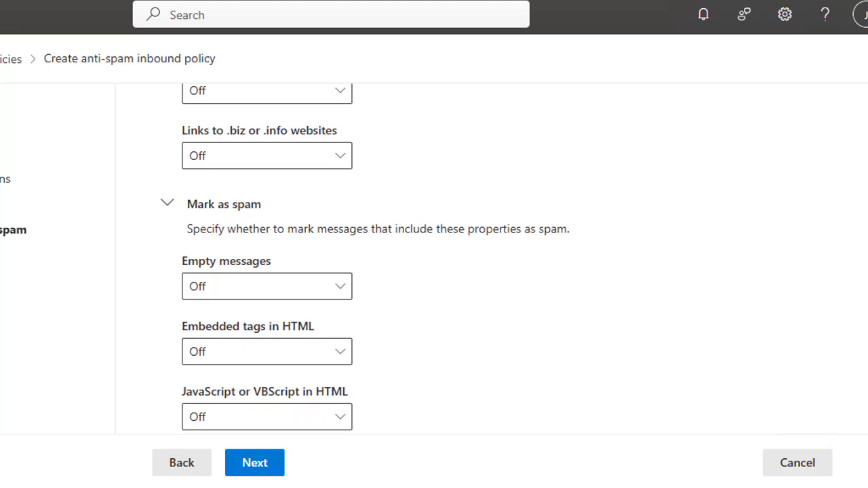
In the Mark as spam section, set Sender ID filtering hard fail to On
scroll(466, 203, down, 1)
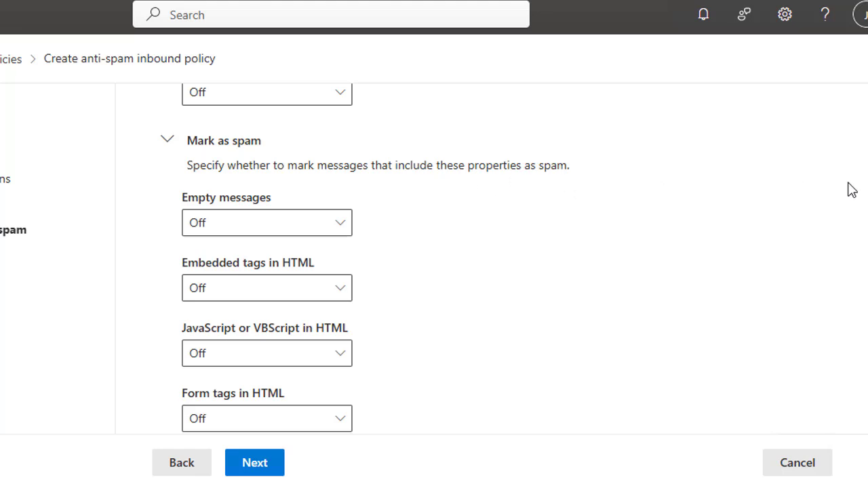
scroll(365, 256, down, 1)
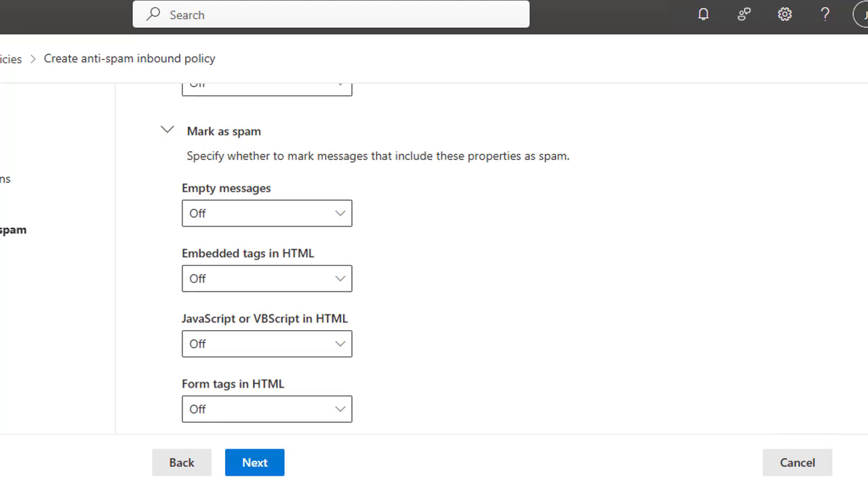
scroll(365, 258, down, 3)
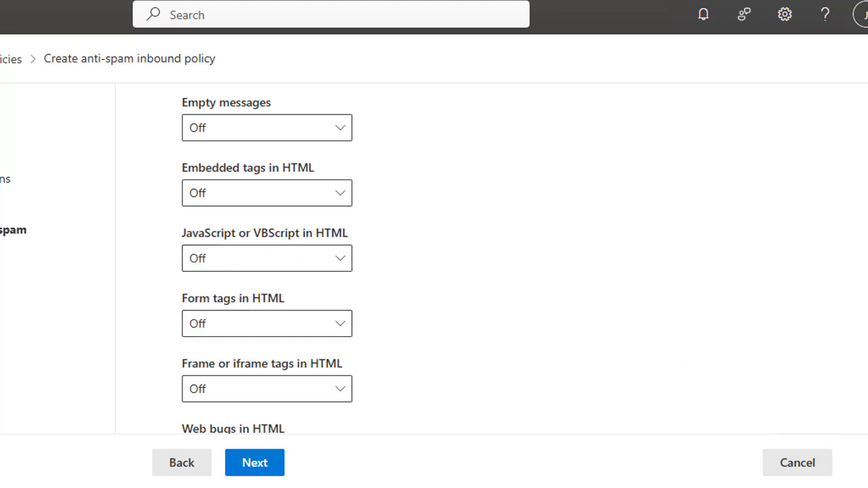
scroll(267, 258, down, 4)
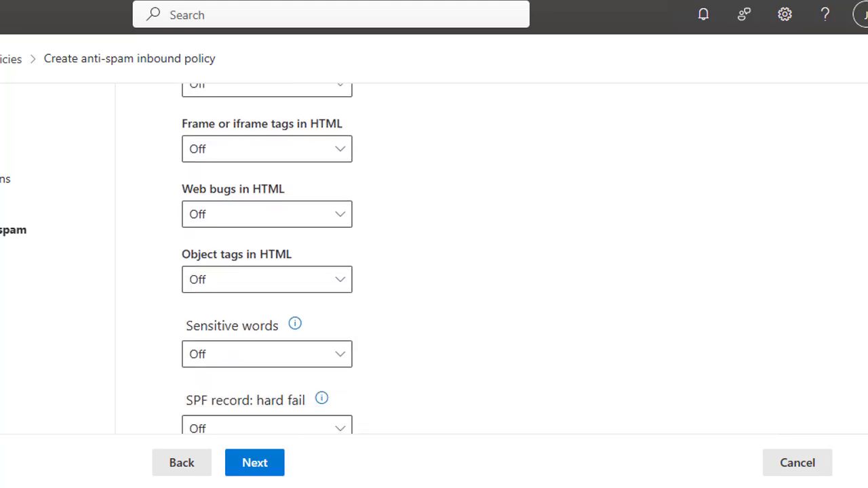
scroll(860, 332, down, 2)
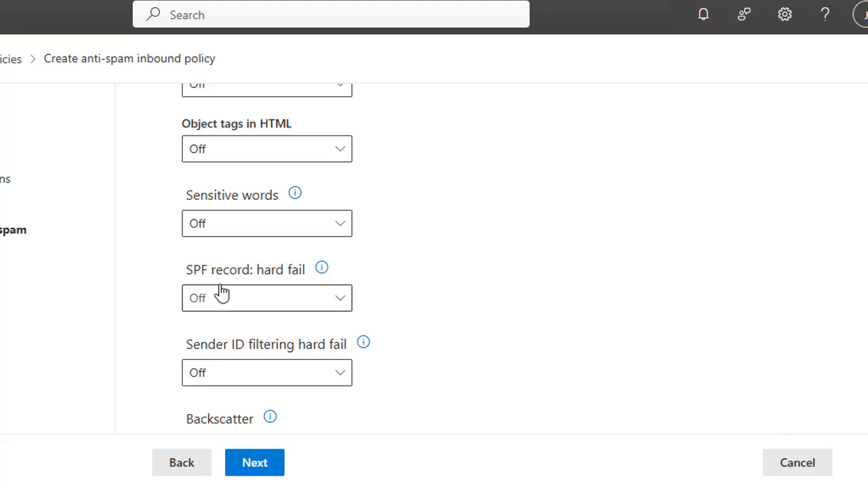
click(341, 379)
click(230, 407)
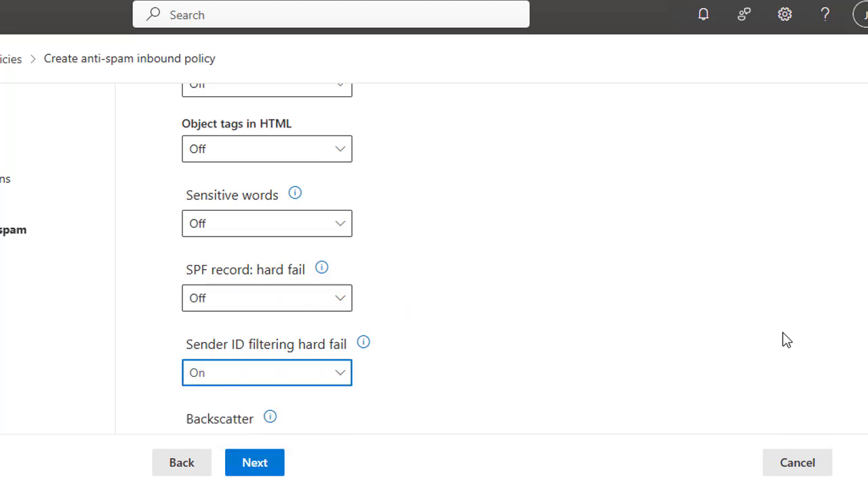
scroll(434, 258, down, 4)
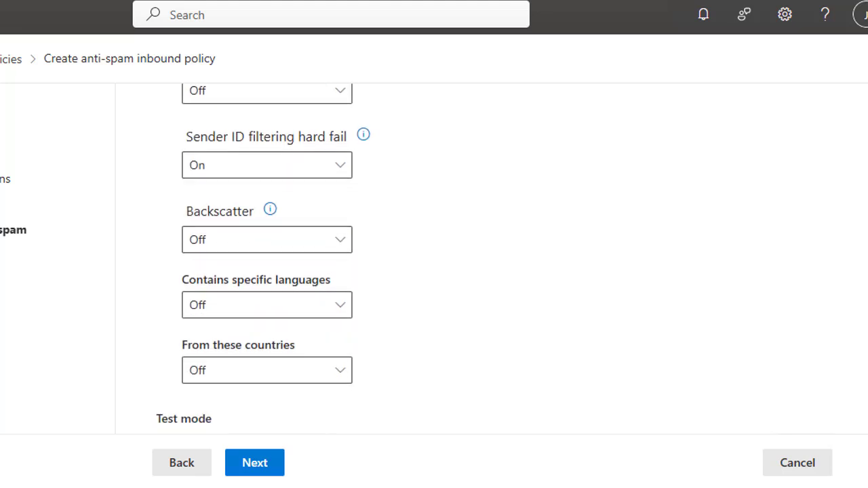
scroll(434, 258, down, 1)
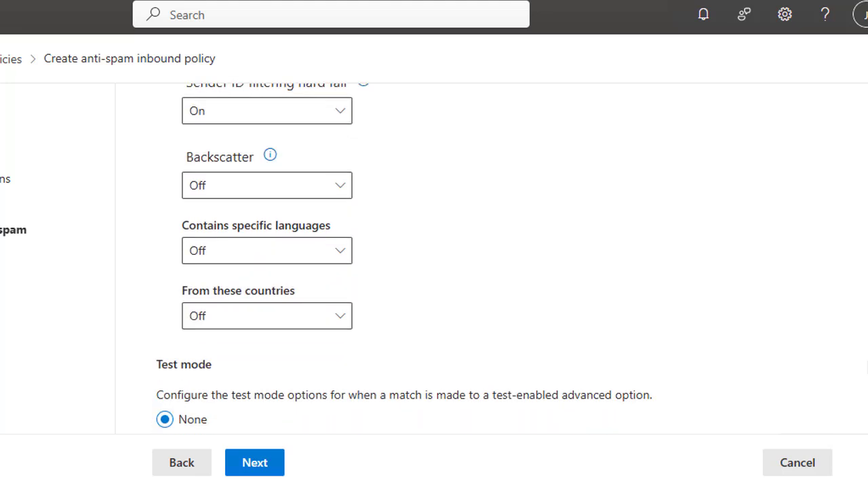
Turn on Contains specific languages and flag Chinese (Simplified, China)
click(320, 253)
click(229, 278)
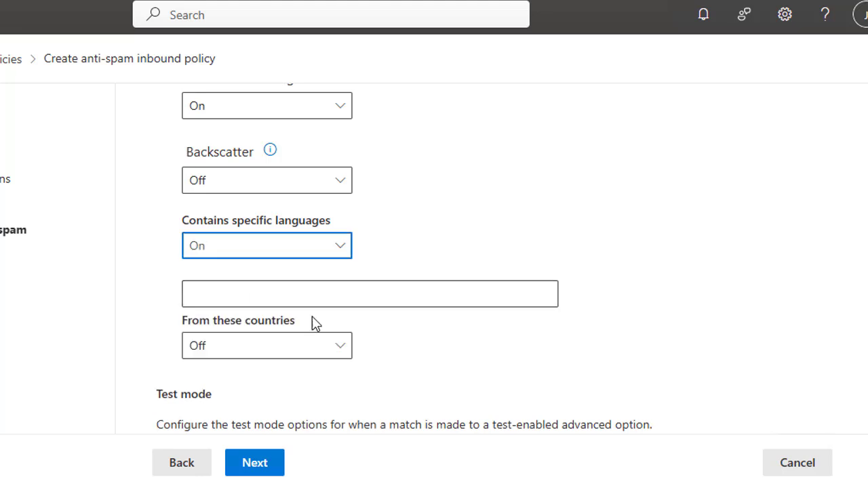
click(309, 297)
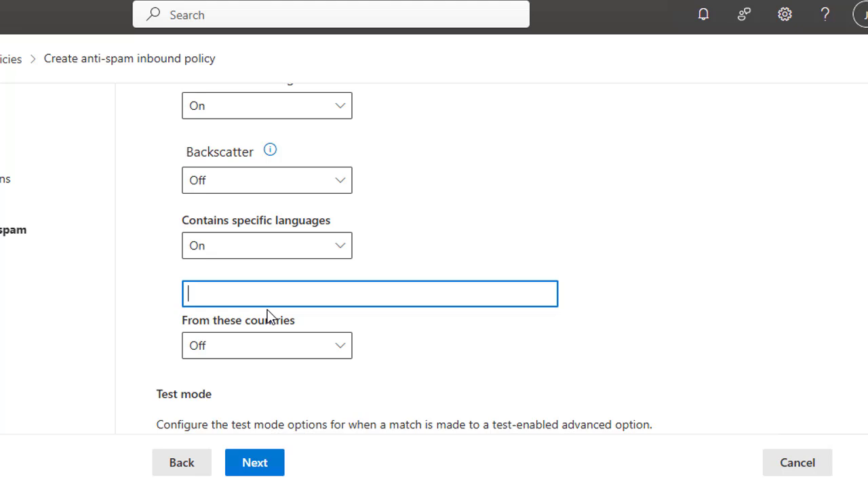
text(China)
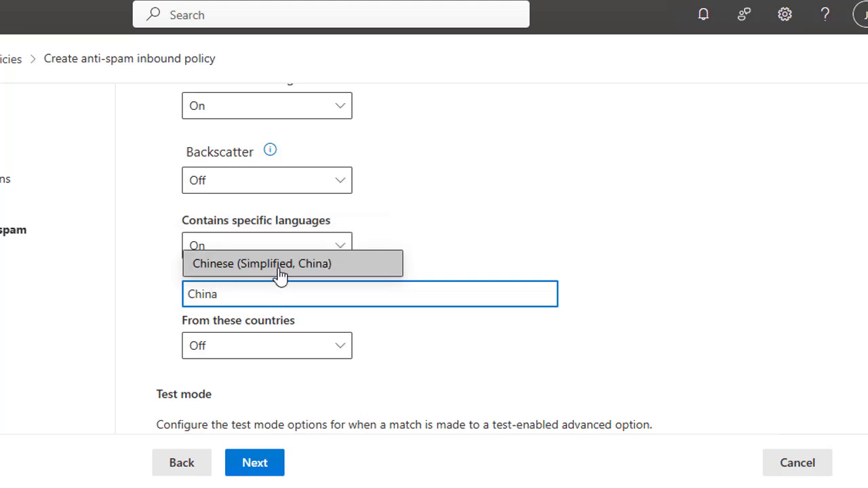
click(275, 265)
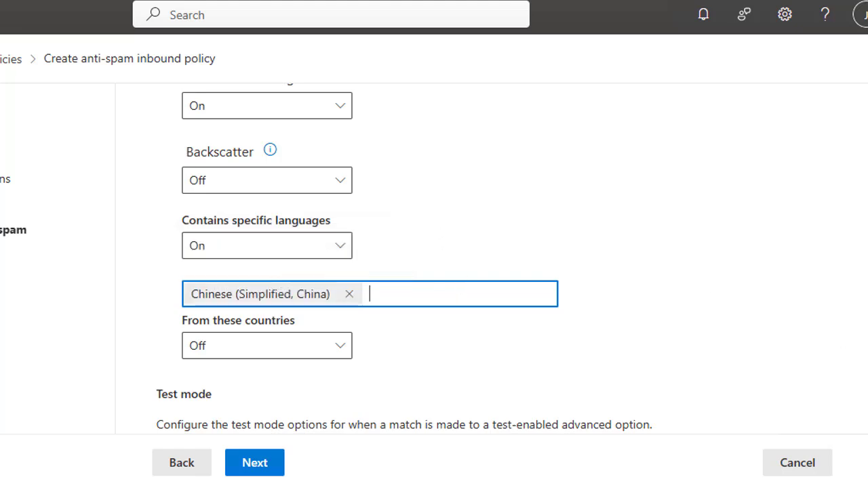
scroll(404, 258, up, 1)
scroll(357, 259, up, 1)
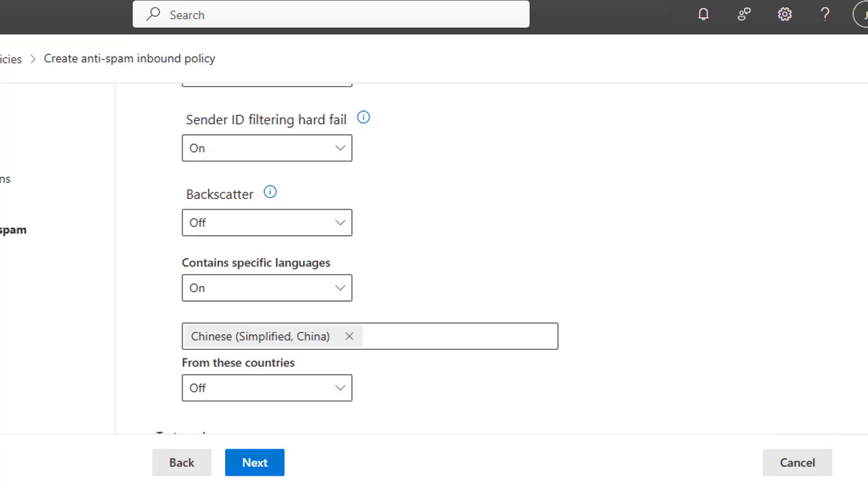
scroll(862, 292, up, 6)
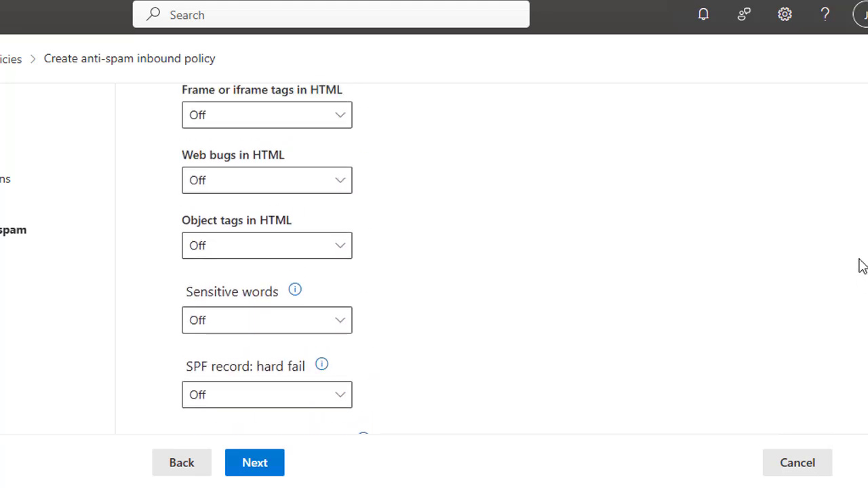
scroll(857, 272, down, 7)
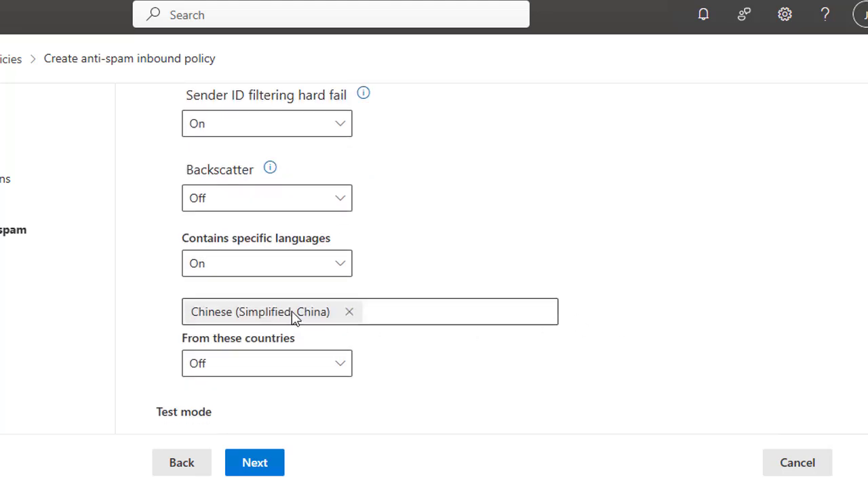
Switch the From these countries filter to On
click(277, 371)
click(283, 400)
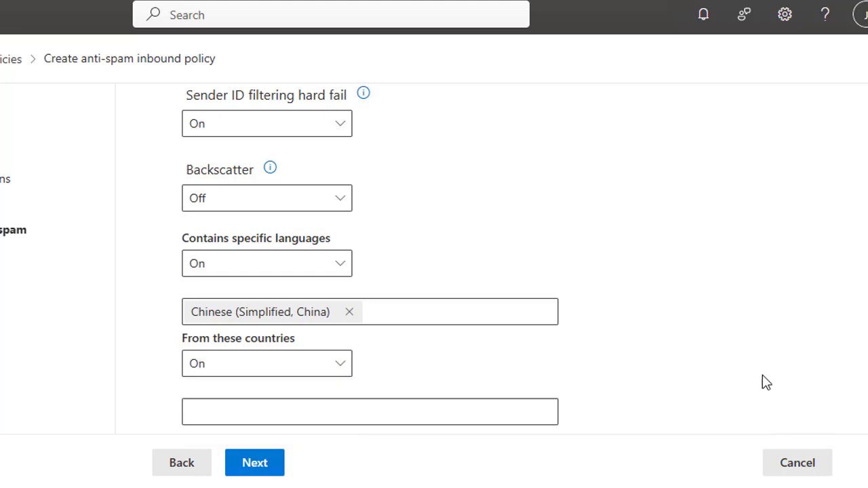
scroll(745, 359, down, 3)
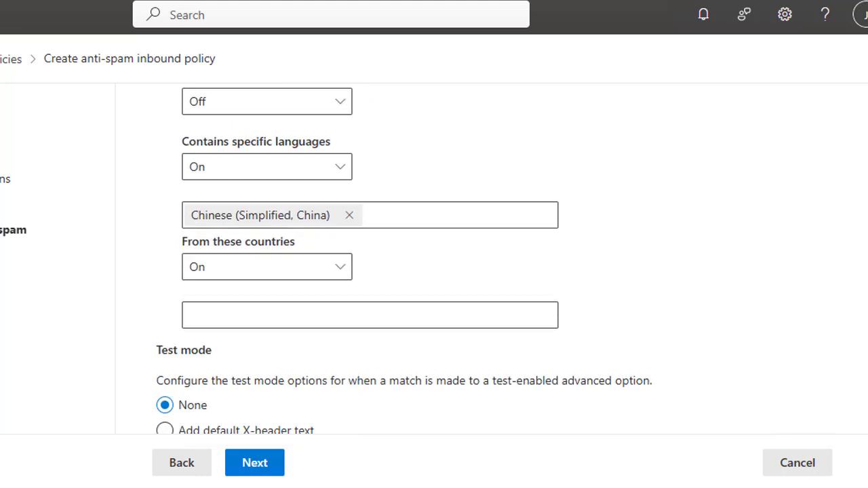
Add United Kingdom as a filtered sender country, leaving test mode at None
click(277, 237)
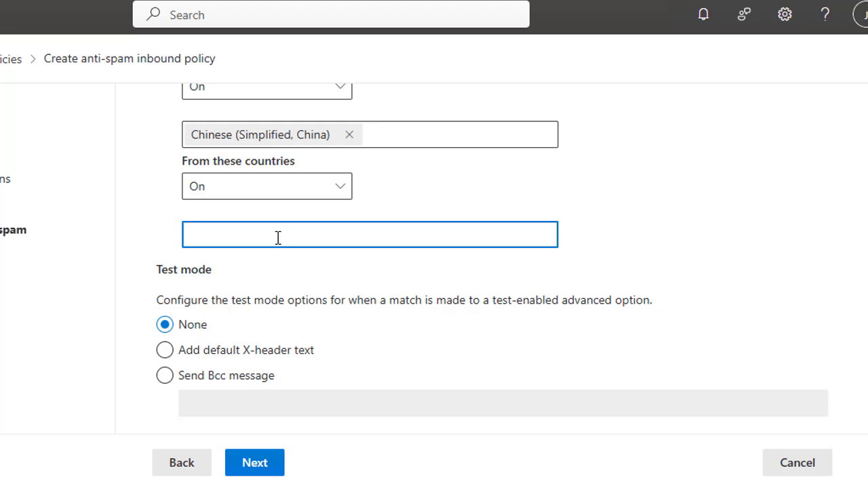
text(Nige)
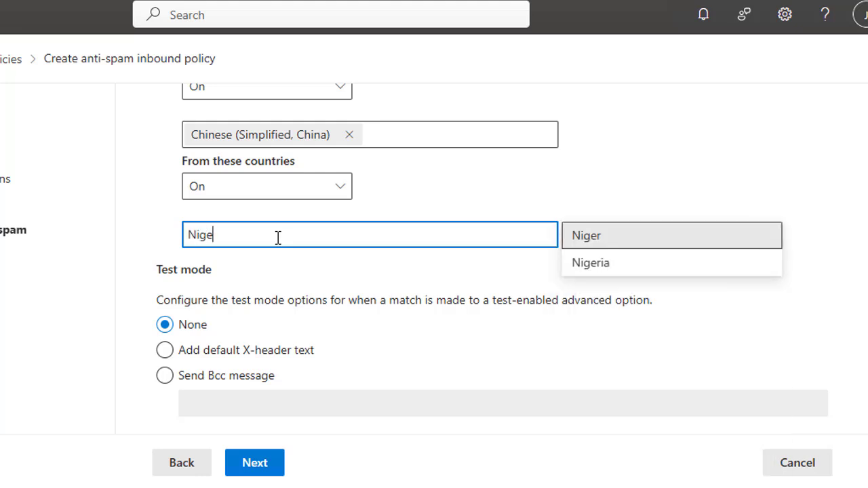
key(BackSpace)
key(BackSpace)
key(BackSpace)
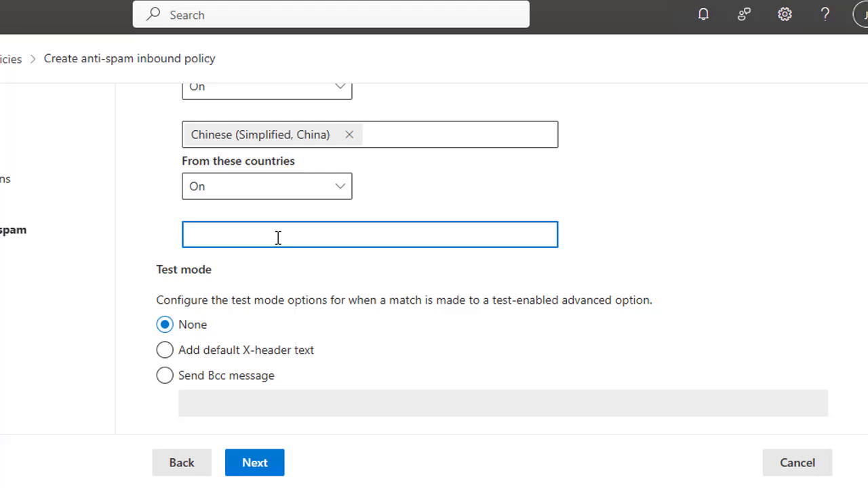
text(Nige)
key(BackSpace)
key(BackSpace)
key(BackSpace)
text(UK)
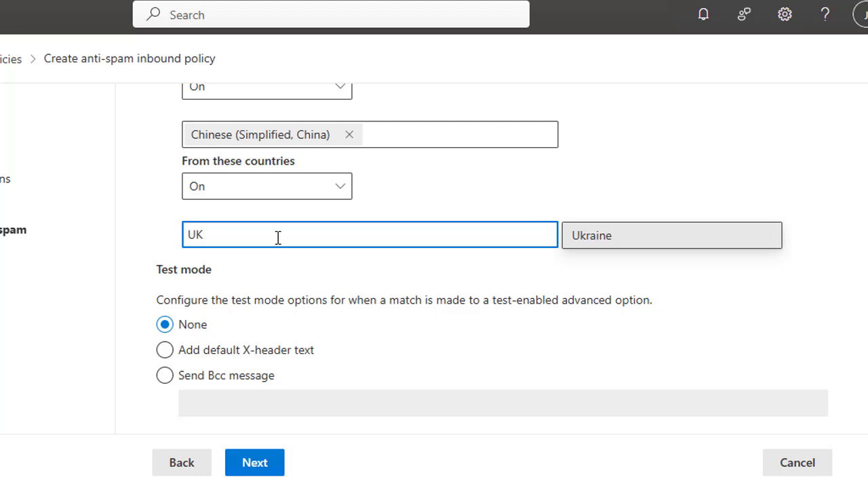
key(BackSpace)
text(nk)
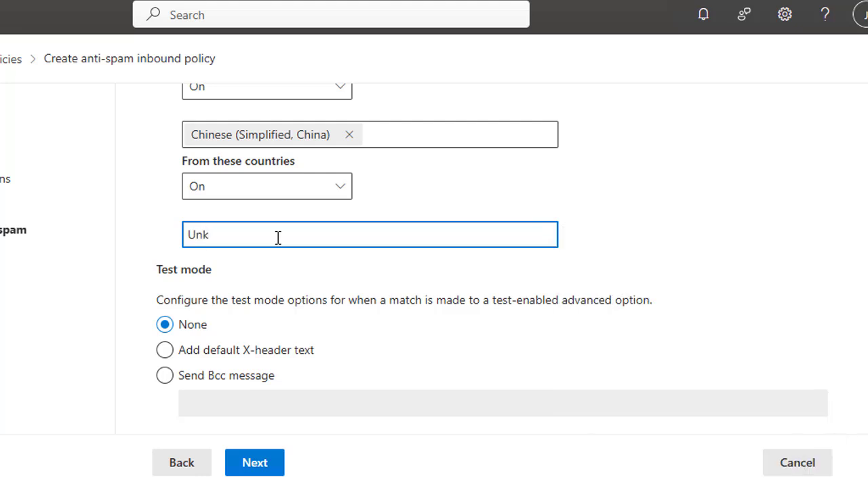
key(BackSpace)
text(it)
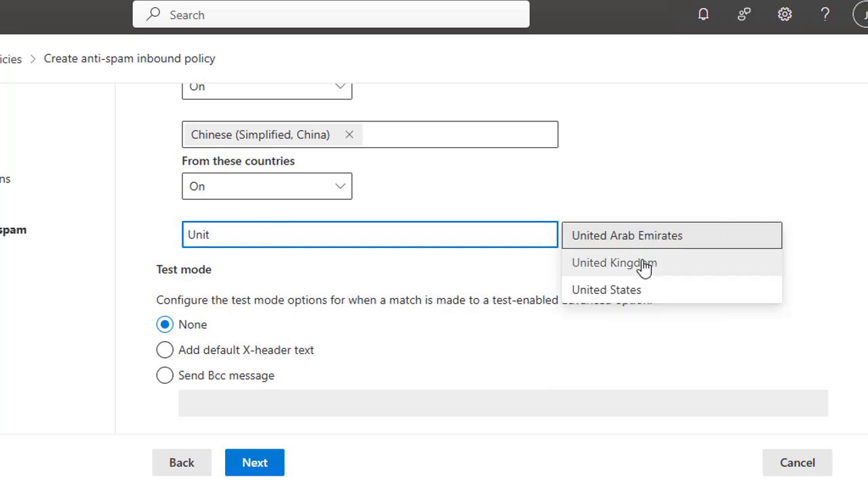
click(637, 263)
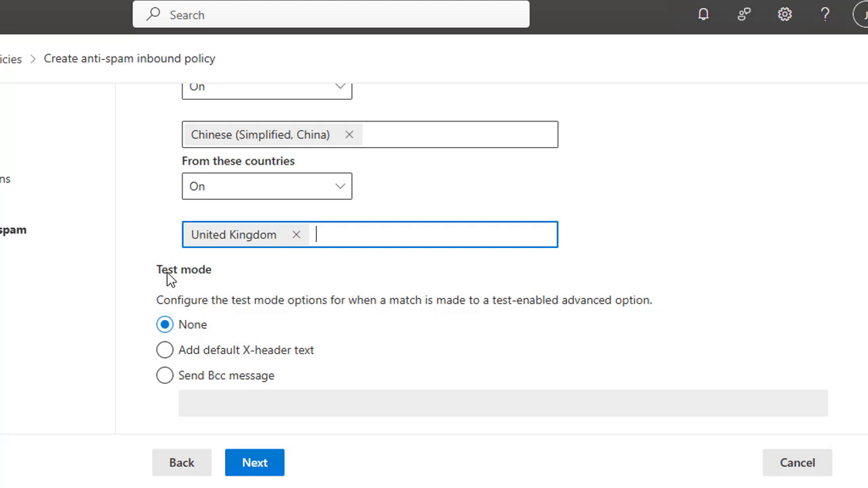
click(165, 375)
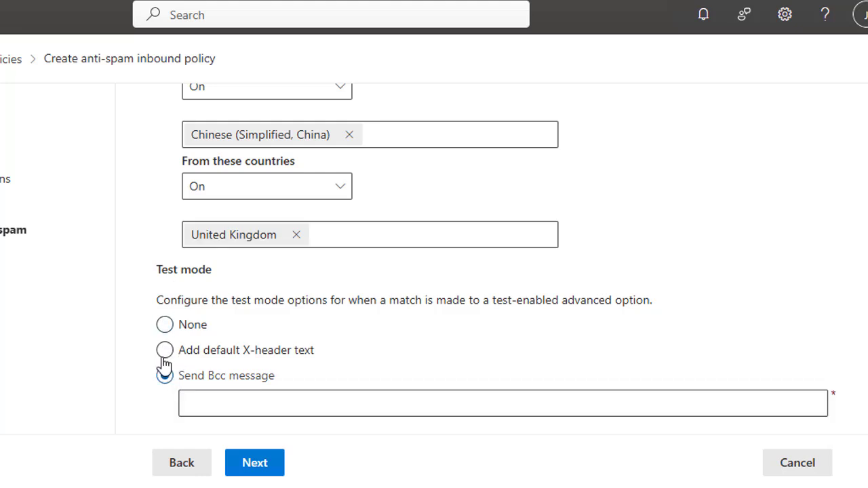
click(165, 325)
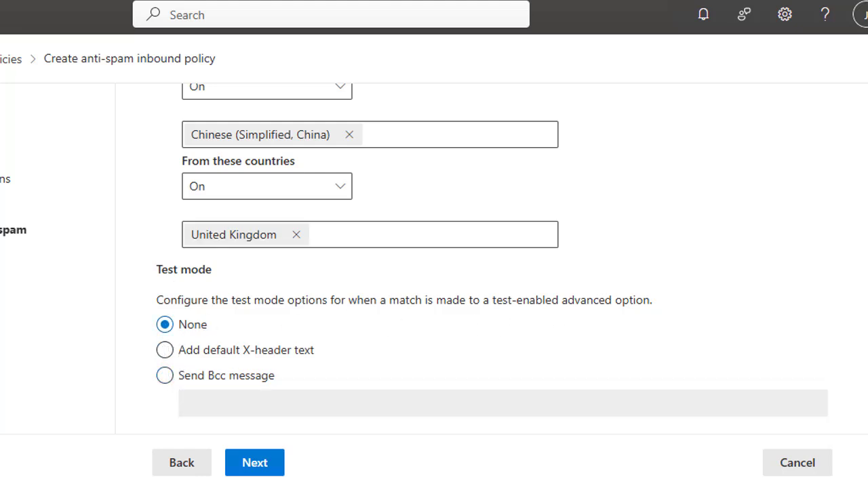
On the Actions page, set Spam to quarantine under DefaultFullAccessPolicy
click(252, 464)
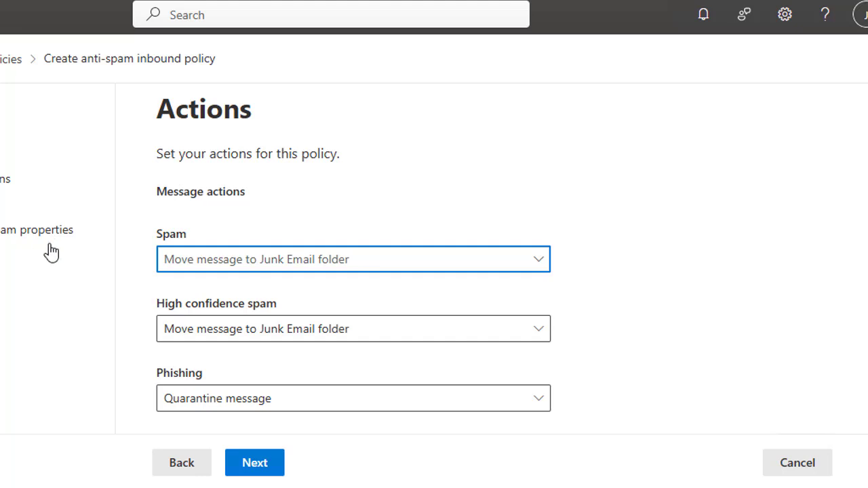
click(297, 267)
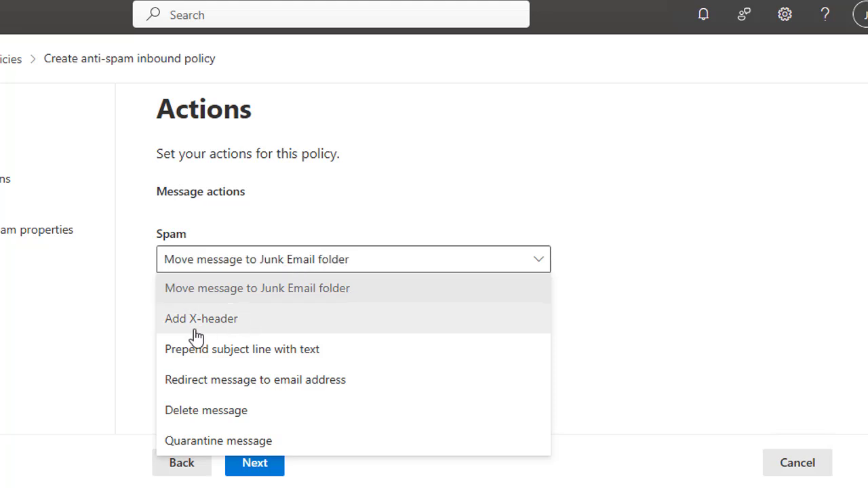
click(241, 360)
click(268, 270)
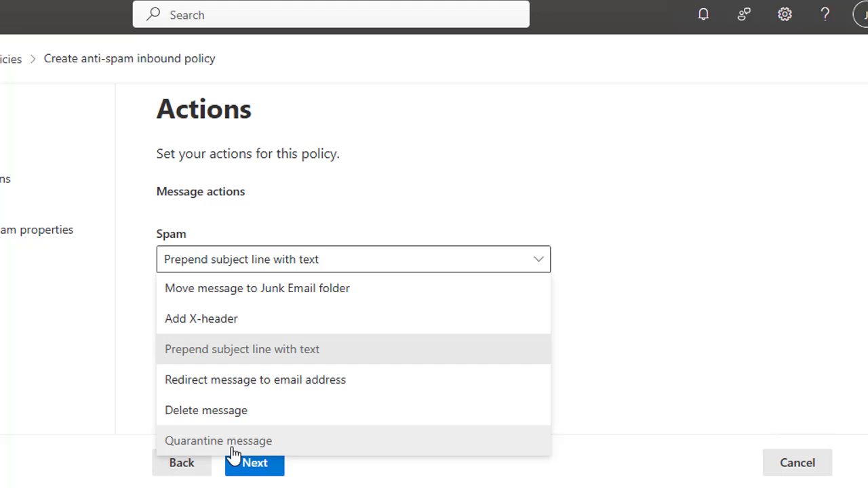
click(277, 442)
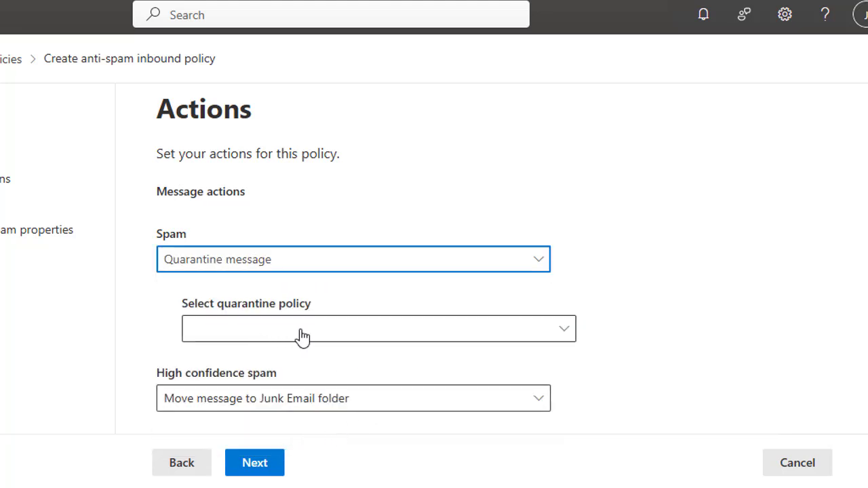
click(328, 336)
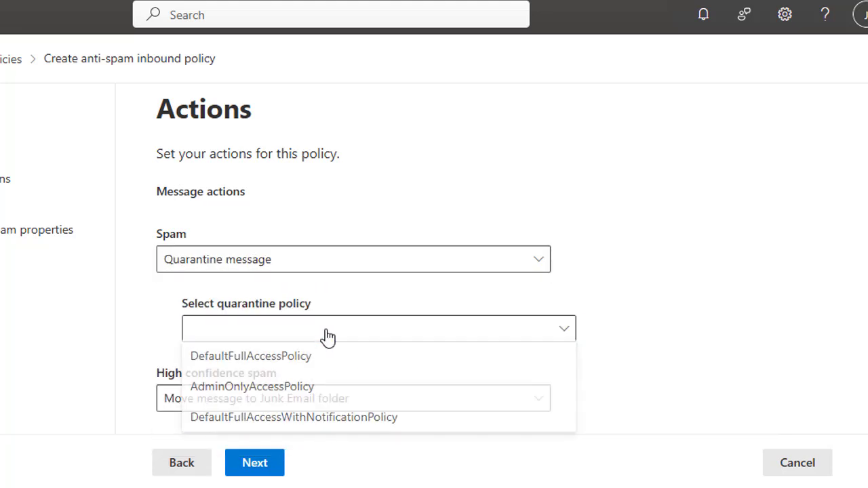
click(288, 370)
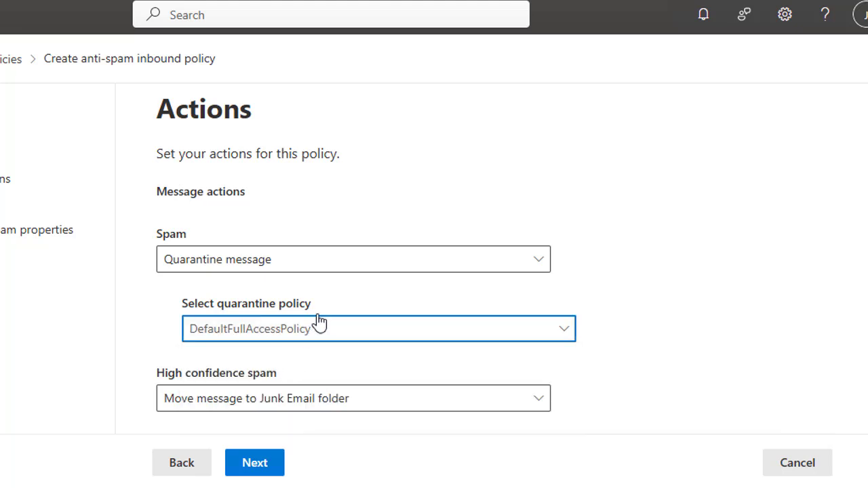
Send High confidence spam and Spam to the Junk Email folder
scroll(316, 318, down, 1)
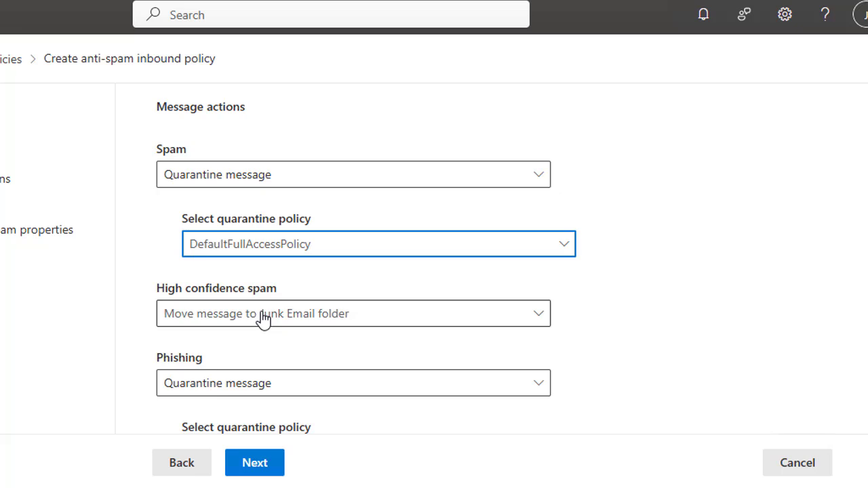
click(322, 316)
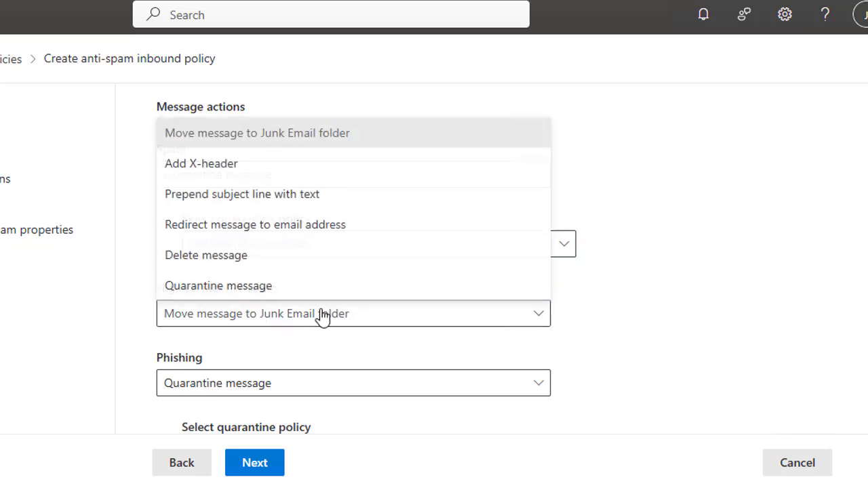
click(232, 138)
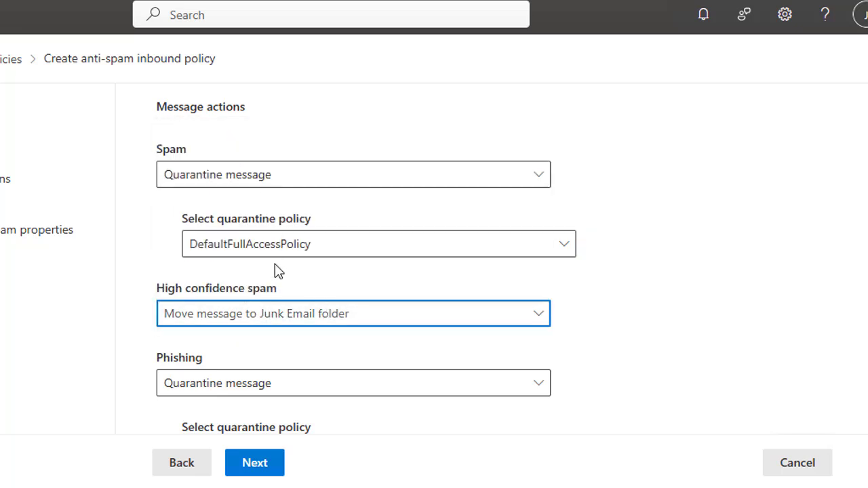
click(252, 175)
click(263, 210)
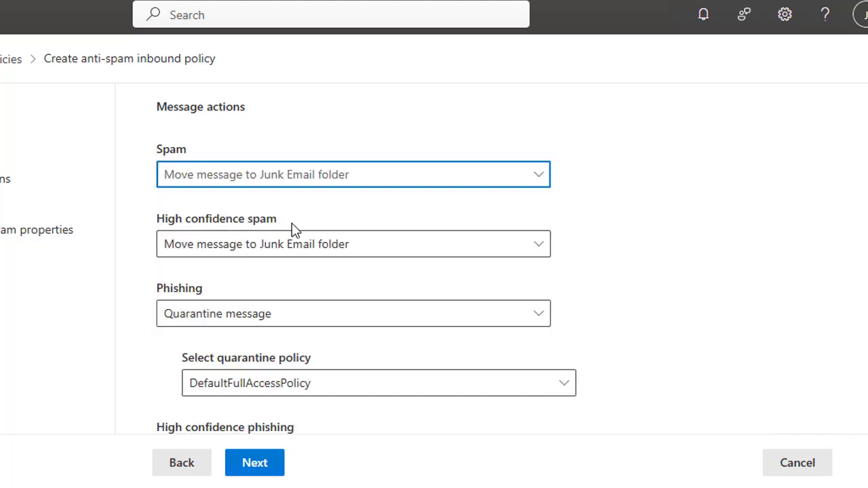
click(275, 318)
Send Phishing to Junk Email; keep High confidence phishing quarantined under AdminOnlyAccessPolicy
click(228, 134)
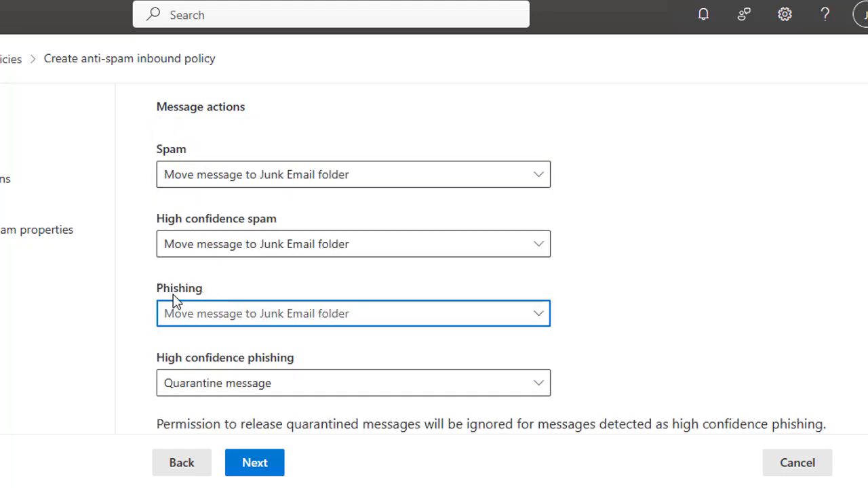
scroll(249, 252, down, 1)
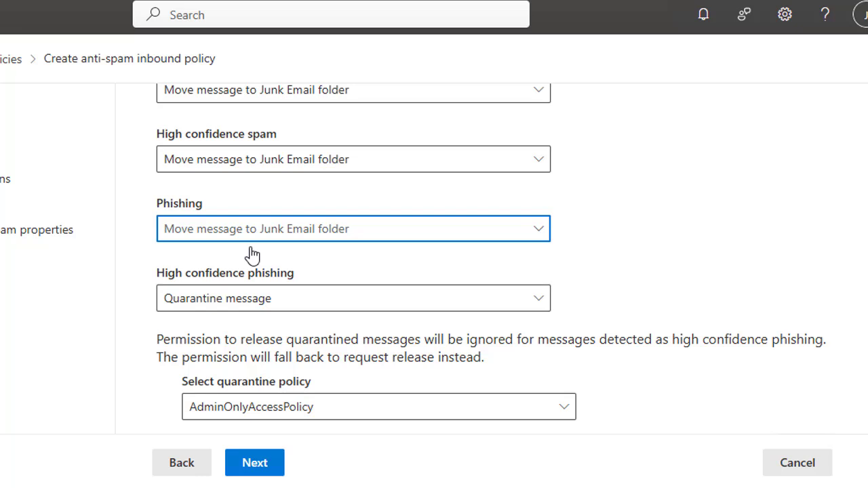
click(316, 300)
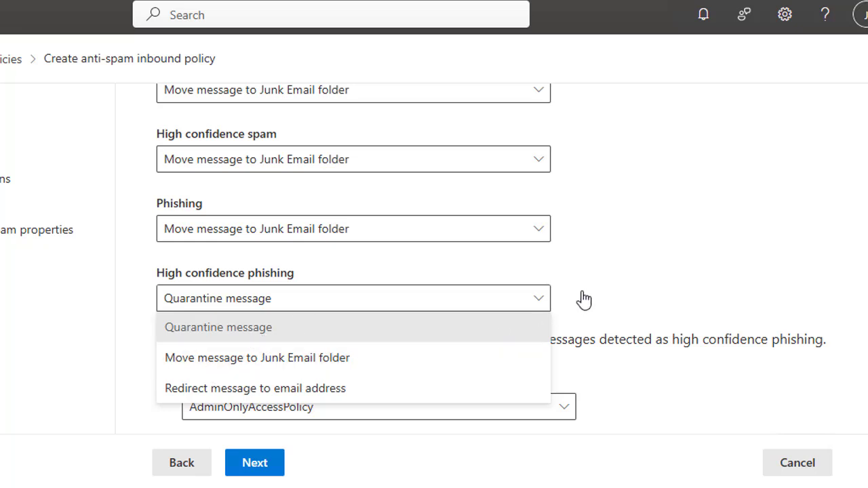
click(606, 278)
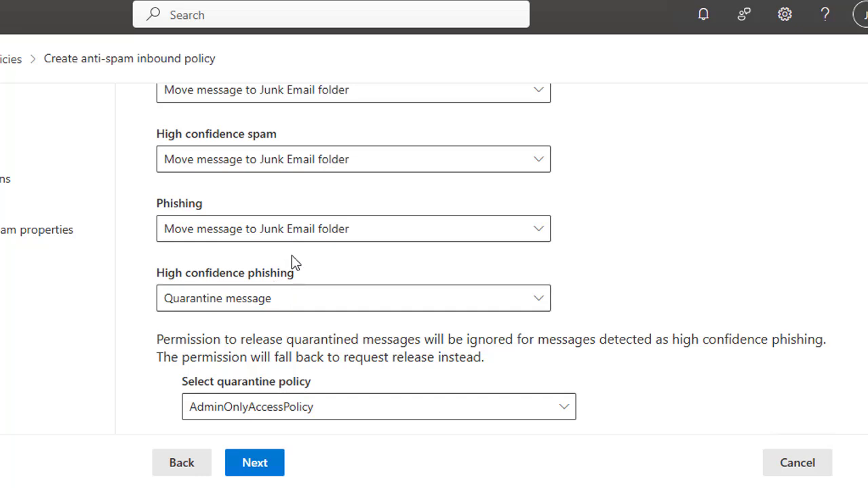
scroll(293, 263, down, 3)
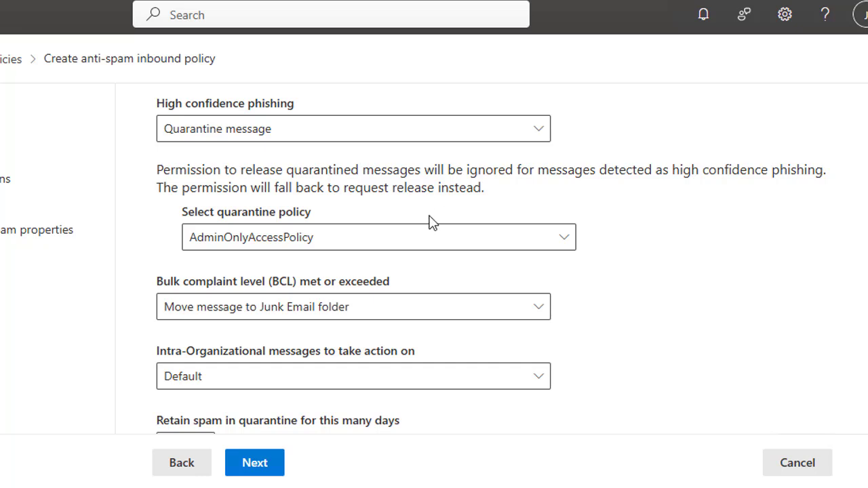
click(380, 244)
click(316, 300)
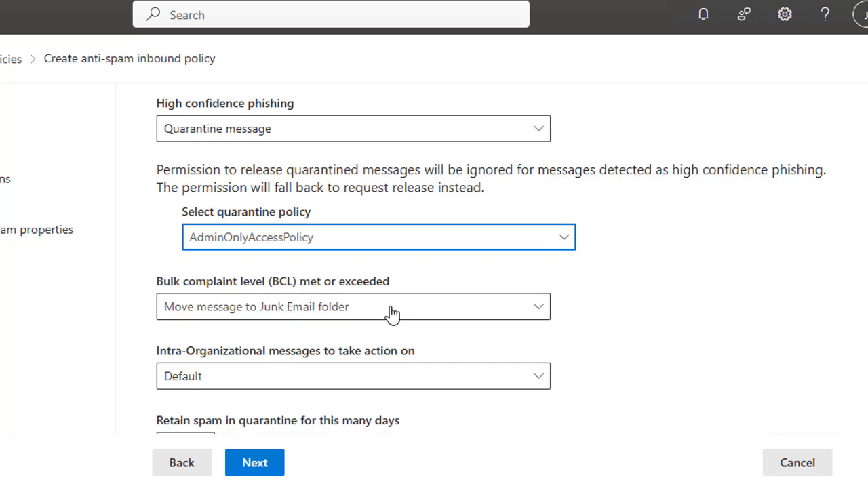
Look over the remaining action options and continue to the Allow & block list step
scroll(352, 285, down, 1)
scroll(312, 258, down, 1)
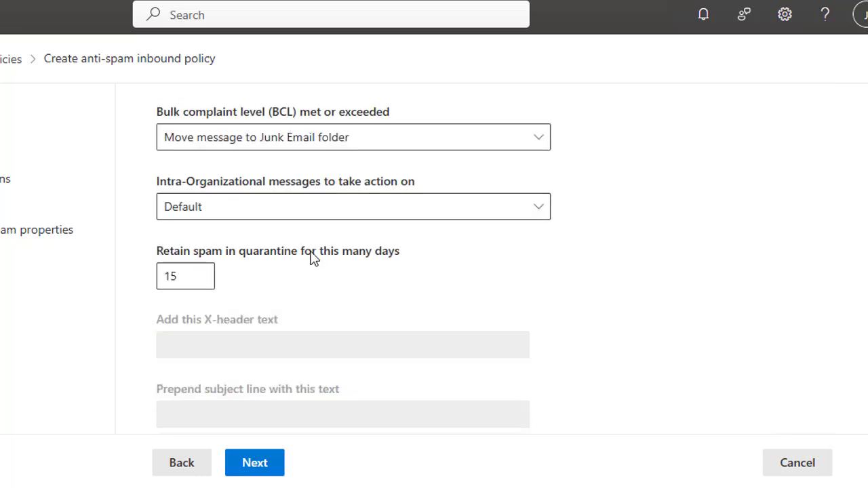
scroll(249, 226, down, 1)
scroll(216, 160, down, 3)
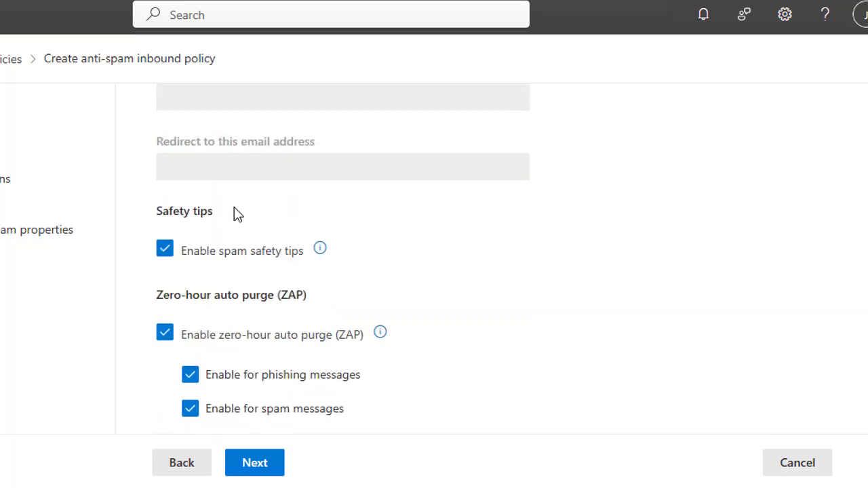
click(257, 471)
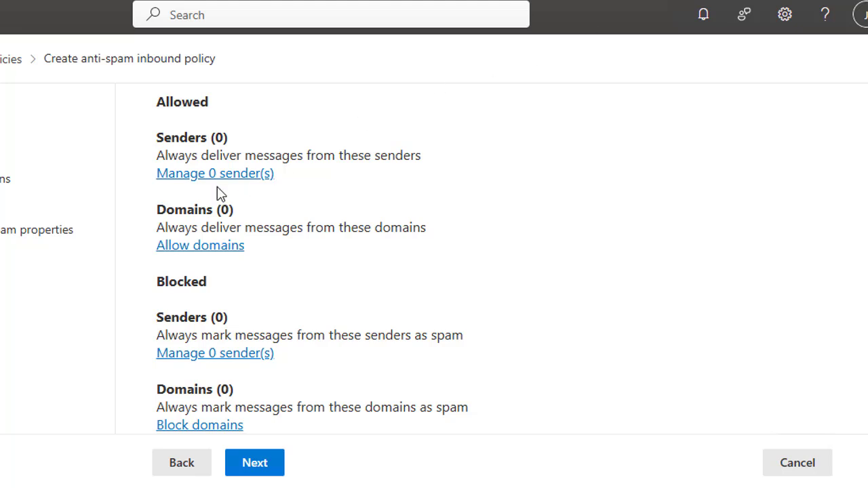
Add the sender's e-mail address to the policy's Blocked senders list, giving Blocked Senders (1)
click(199, 362)
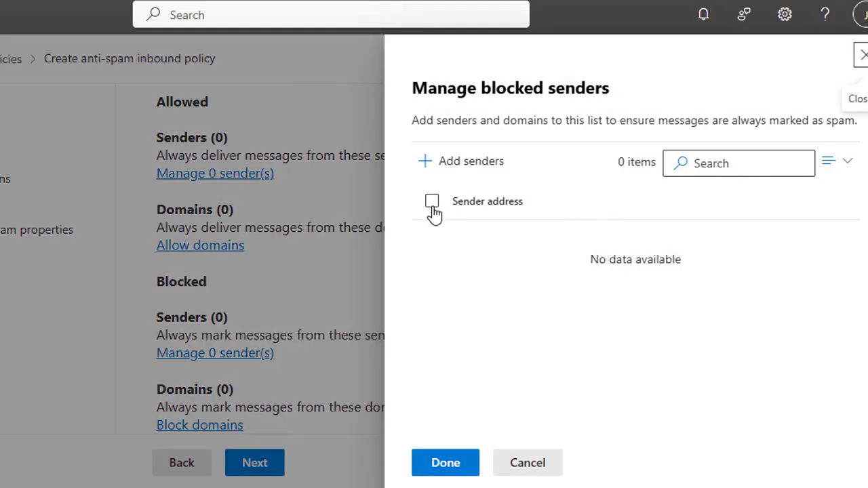
click(468, 160)
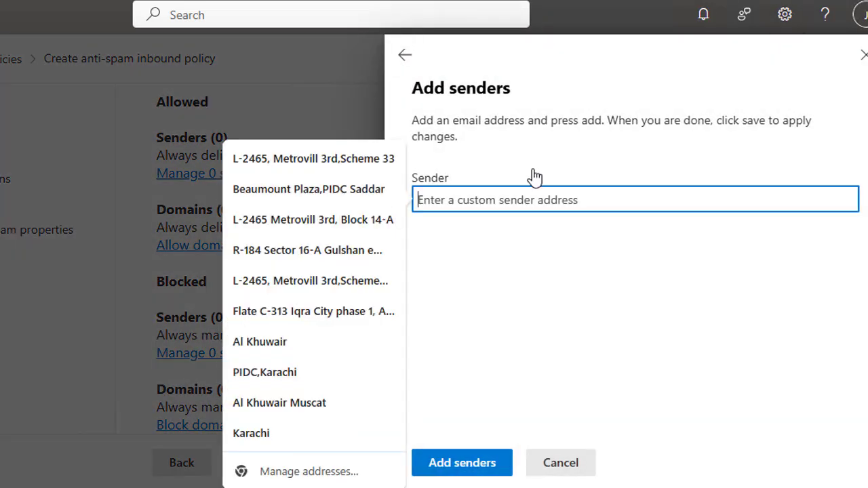
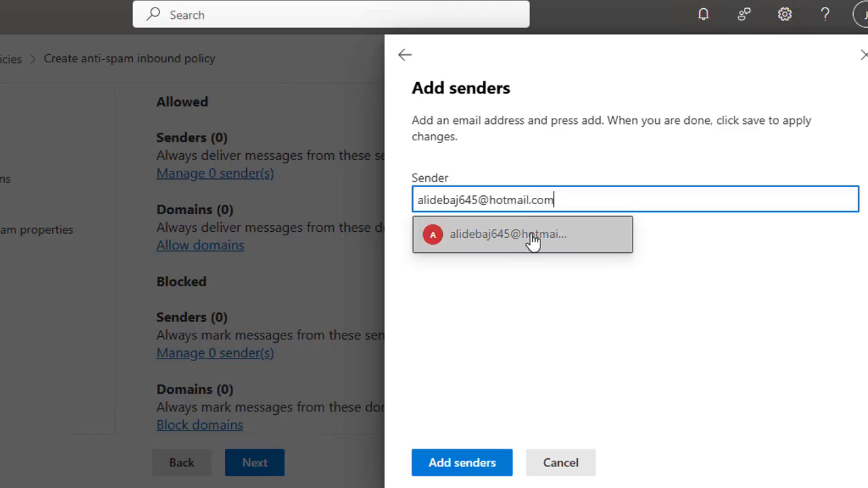
click(533, 241)
click(478, 467)
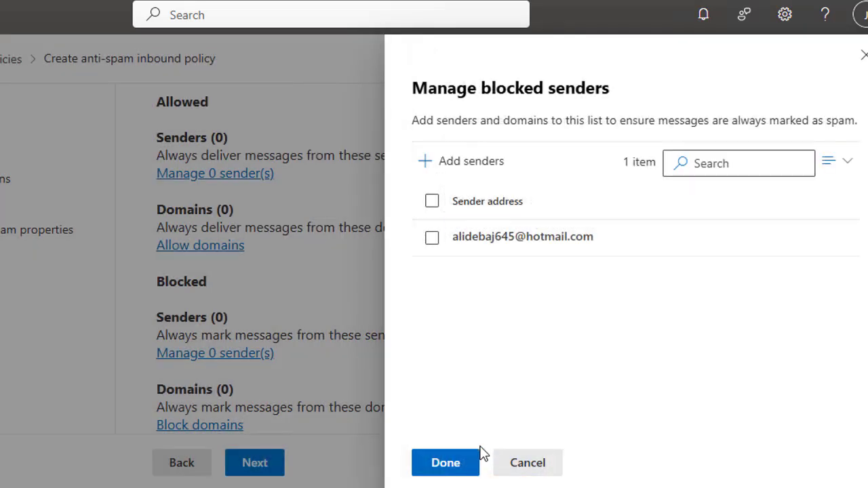
click(434, 243)
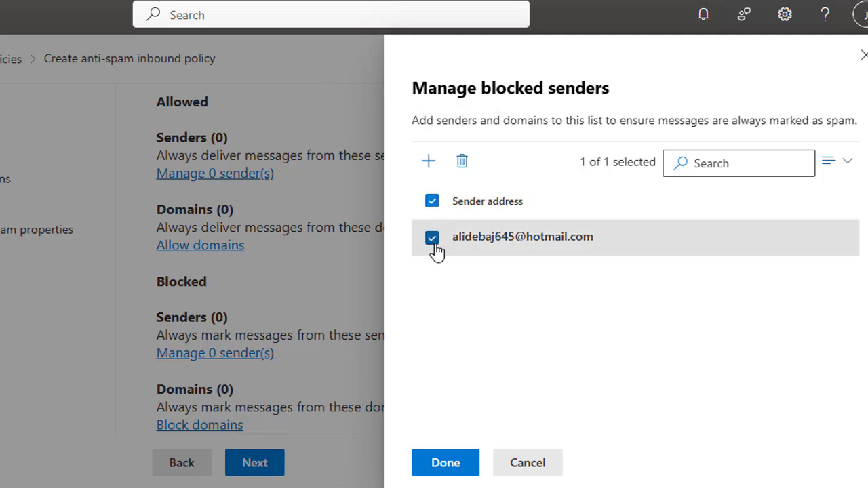
click(433, 245)
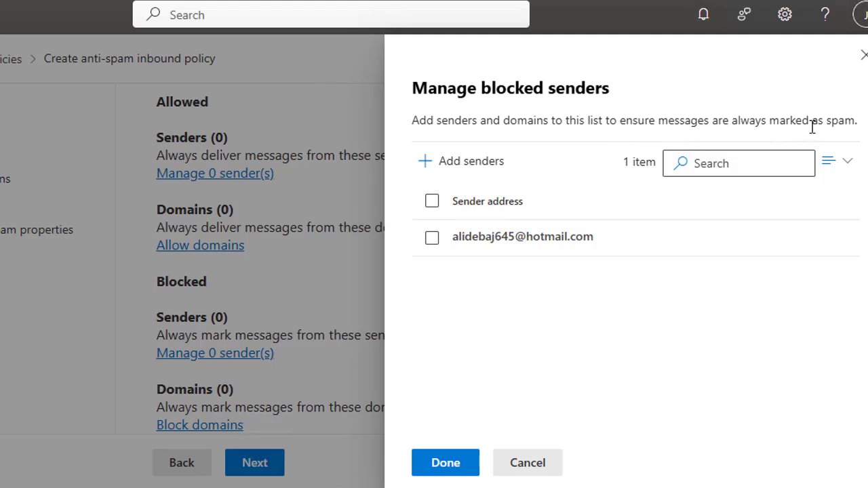
click(459, 466)
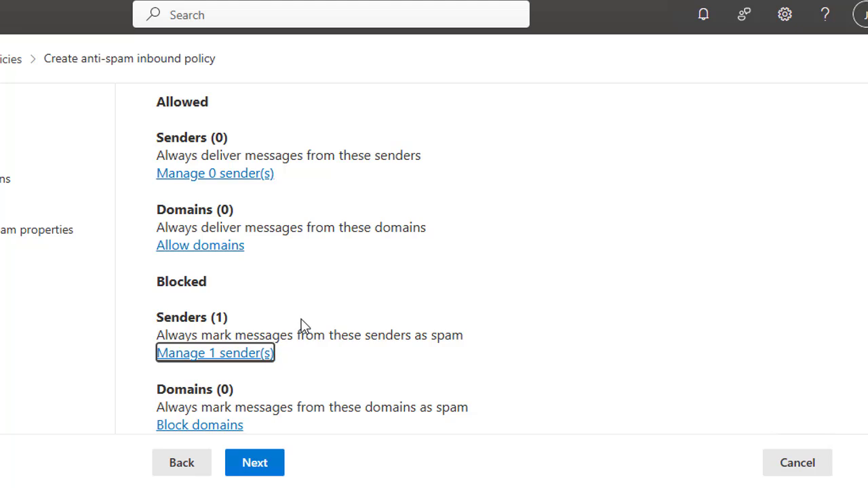
Advance to the Review page and scroll through the policy settings summary
click(255, 464)
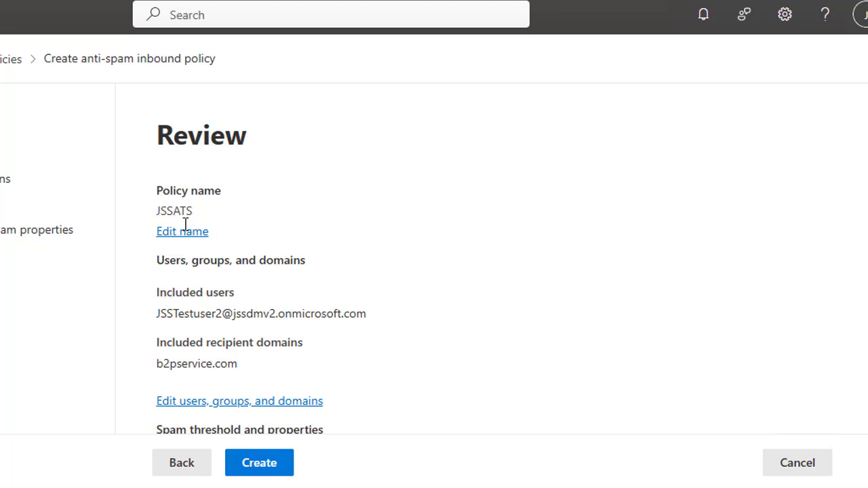
scroll(394, 247, down, 4)
scroll(394, 247, down, 5)
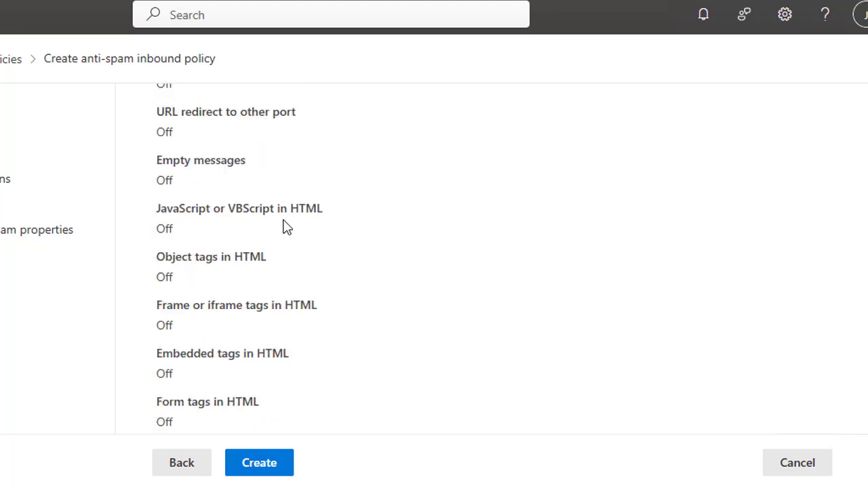
scroll(285, 227, up, 3)
scroll(265, 348, down, 3)
Create the JSSATS anti-spam policy
click(254, 467)
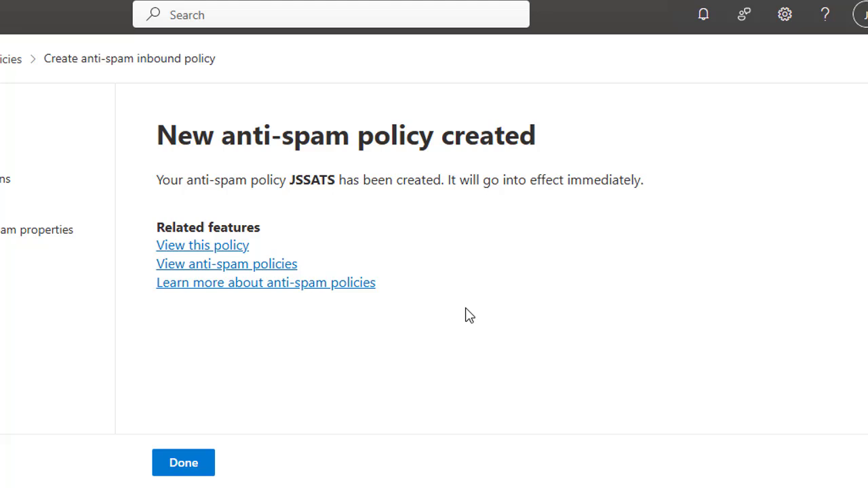